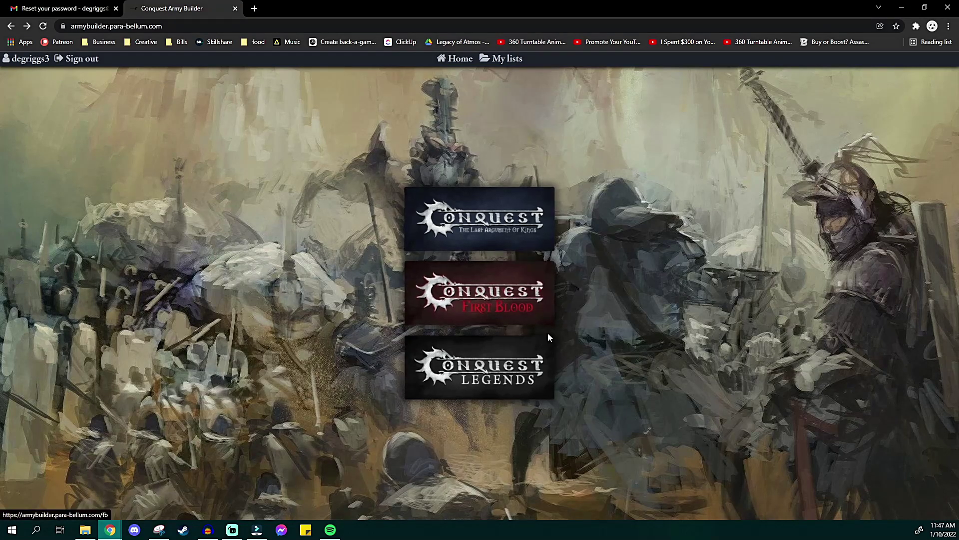
Create a Conquest Legends list named 'Barak Zhuul' for The Dweghom
{"action": "left_click", "coordinate": [477, 377]}
{"action": "left_click", "coordinate": [449, 247]}
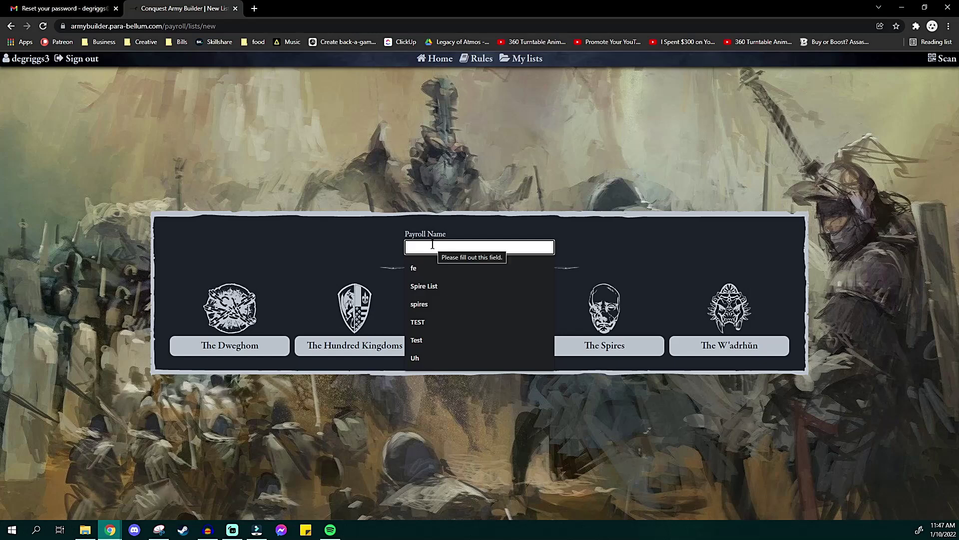
{"action": "type", "text": "Barak"}
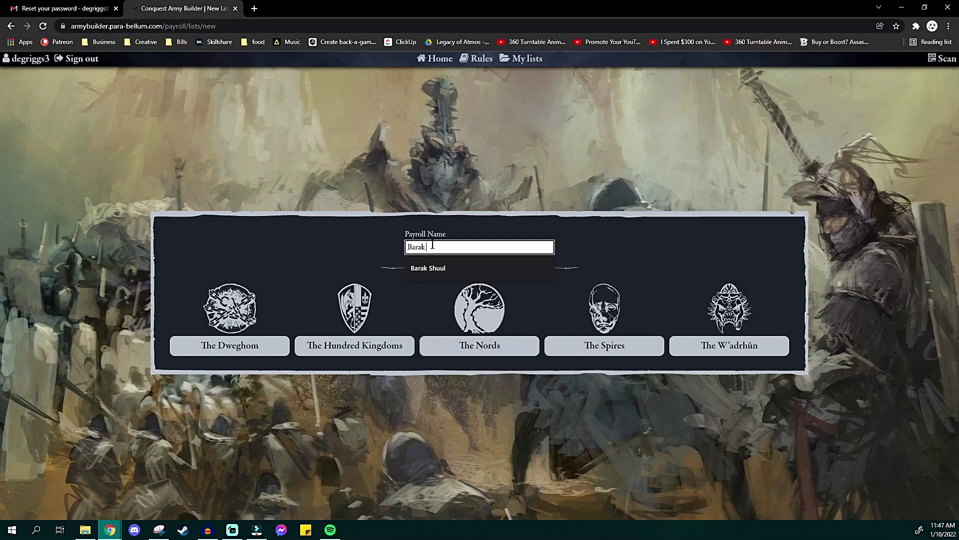
{"action": "type", "text": " Zhuul"}
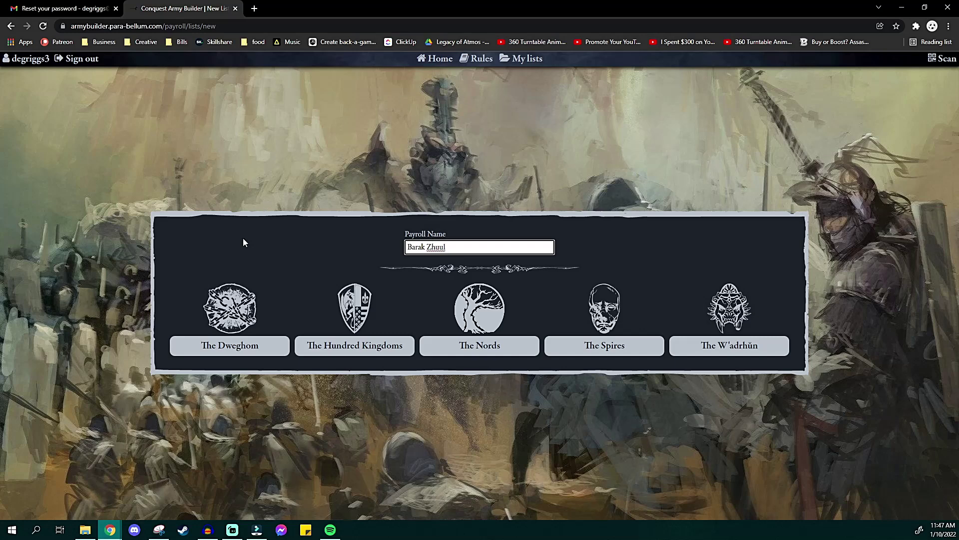
{"action": "left_click", "coordinate": [229, 345]}
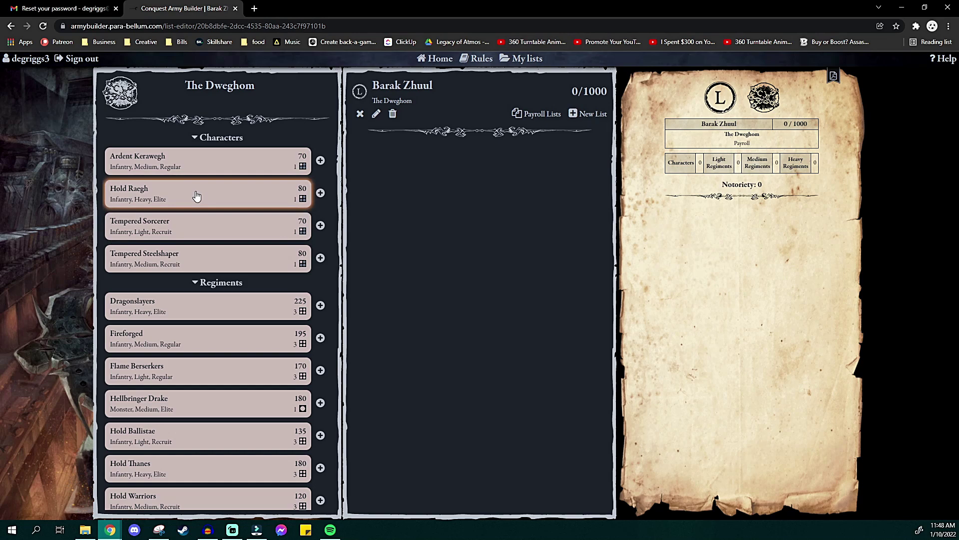
Read Hold Raegh's rules, options and warband unit restrictions
{"action": "left_click", "coordinate": [196, 197]}
{"action": "scroll", "coordinate": [673, 336], "scroll_direction": "down", "scroll_amount": 2}
{"action": "scroll", "coordinate": [673, 335], "scroll_direction": "down", "scroll_amount": 4}
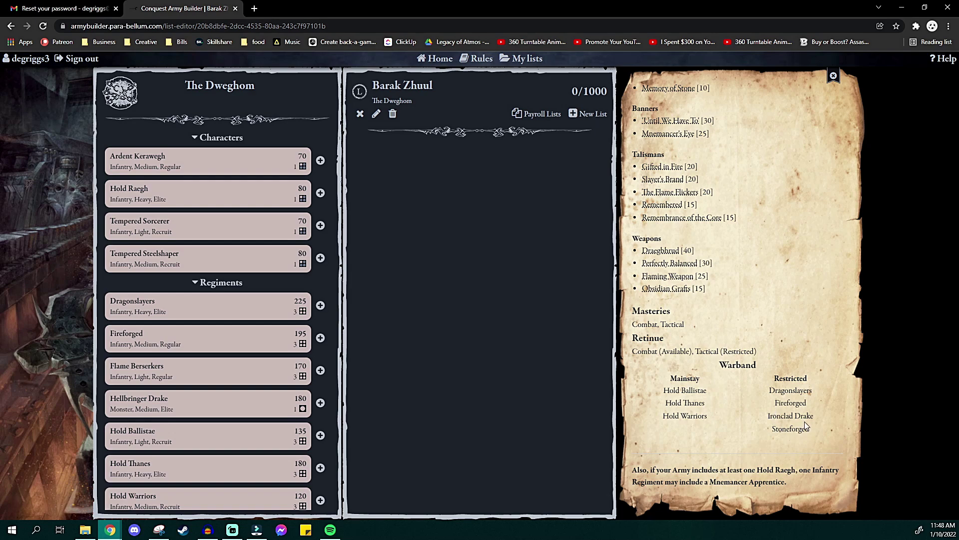
{"action": "left_click_drag", "start_coordinate": [805, 408], "coordinate": [769, 393]}
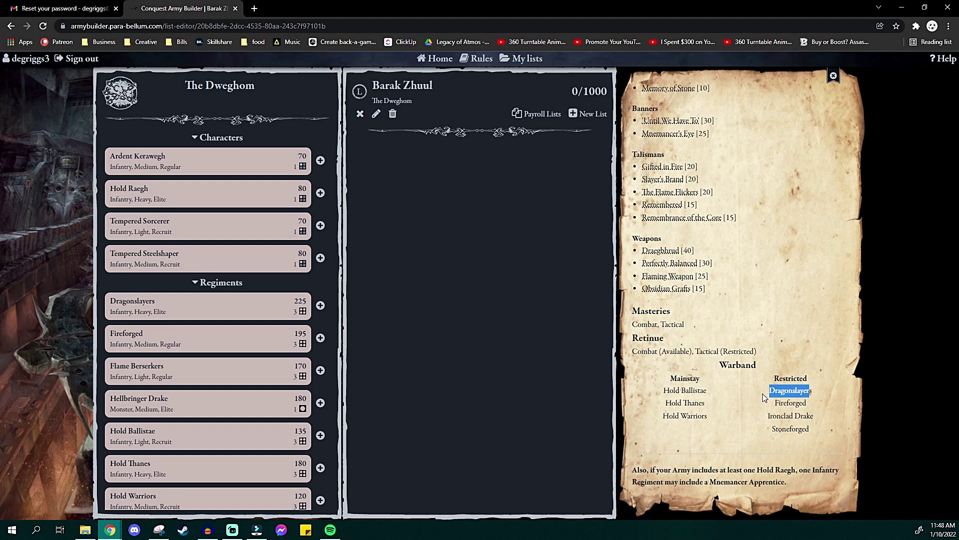
{"action": "left_click_drag", "start_coordinate": [665, 395], "coordinate": [805, 431]}
{"action": "left_click", "coordinate": [802, 430]}
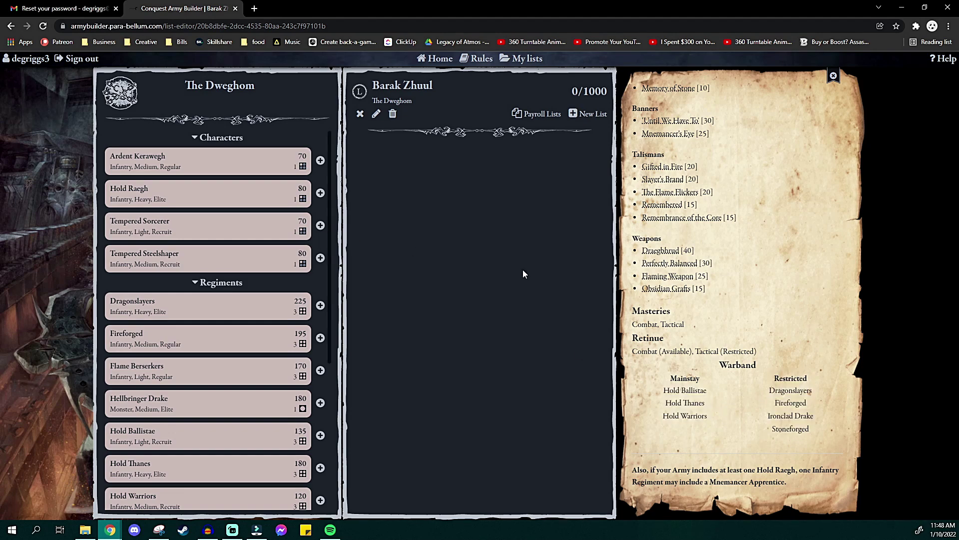
{"action": "scroll", "coordinate": [669, 292], "scroll_direction": "up", "scroll_amount": 6}
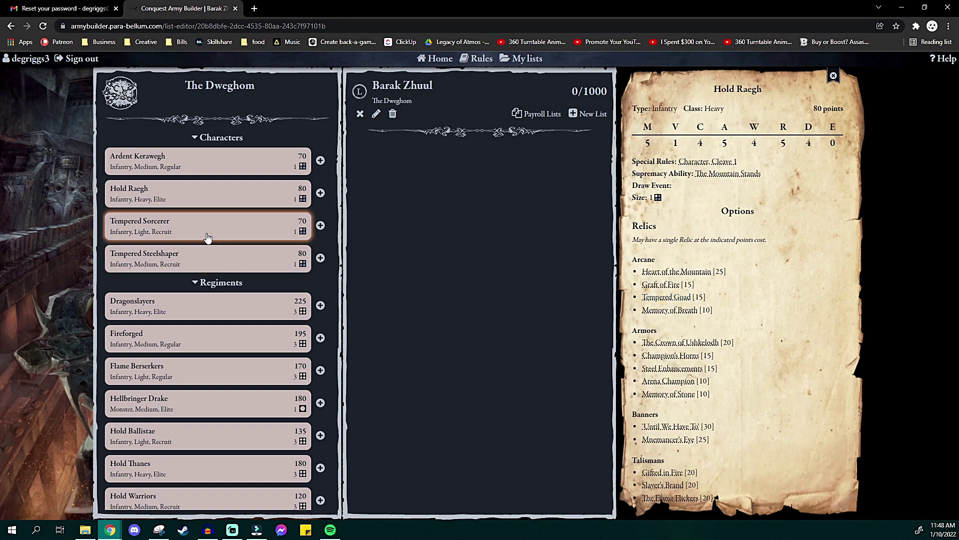
{"action": "scroll", "coordinate": [739, 297], "scroll_direction": "down", "scroll_amount": 8}
{"action": "scroll", "coordinate": [739, 297], "scroll_direction": "down", "scroll_amount": 1}
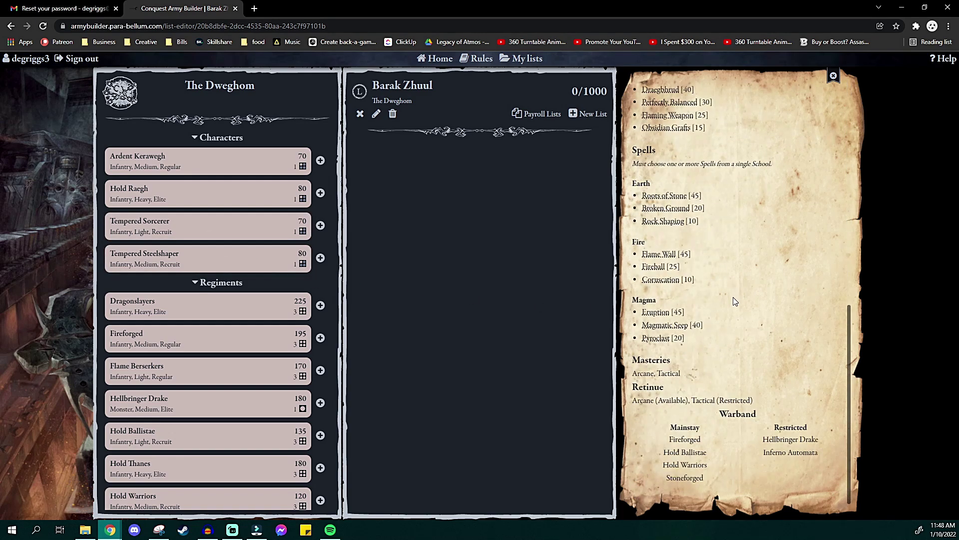
{"action": "left_click_drag", "start_coordinate": [673, 440], "coordinate": [703, 461]}
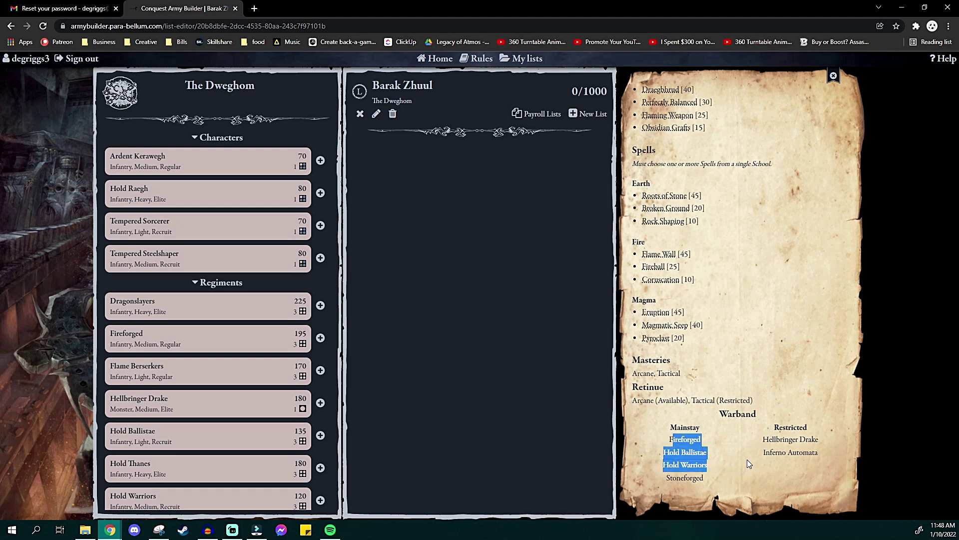
{"action": "left_click_drag", "start_coordinate": [771, 453], "coordinate": [835, 460]}
{"action": "left_click", "coordinate": [836, 459]}
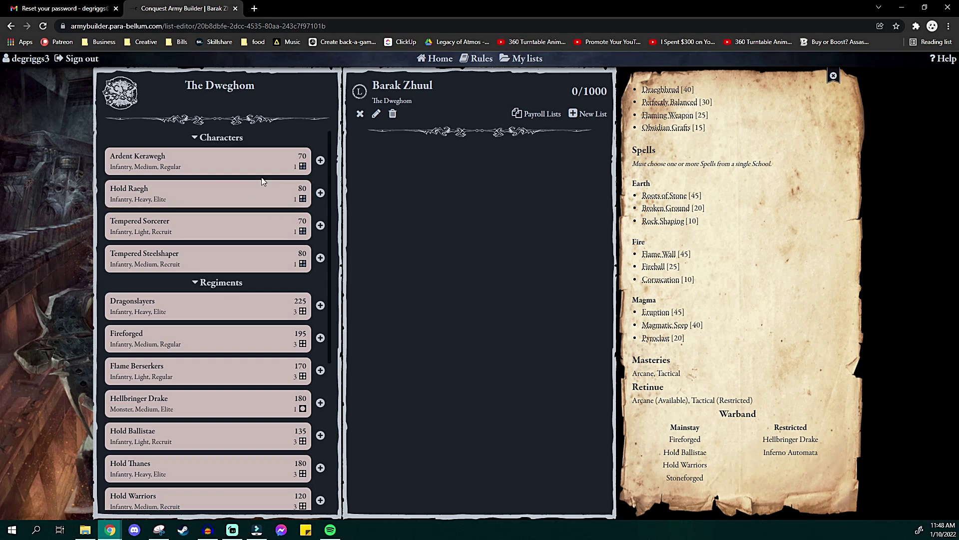
Review the Tempered Steelshaper's and Ardent Kerawegh's rules and options
{"action": "left_click", "coordinate": [181, 254]}
{"action": "scroll", "coordinate": [760, 340], "scroll_direction": "down", "scroll_amount": 5}
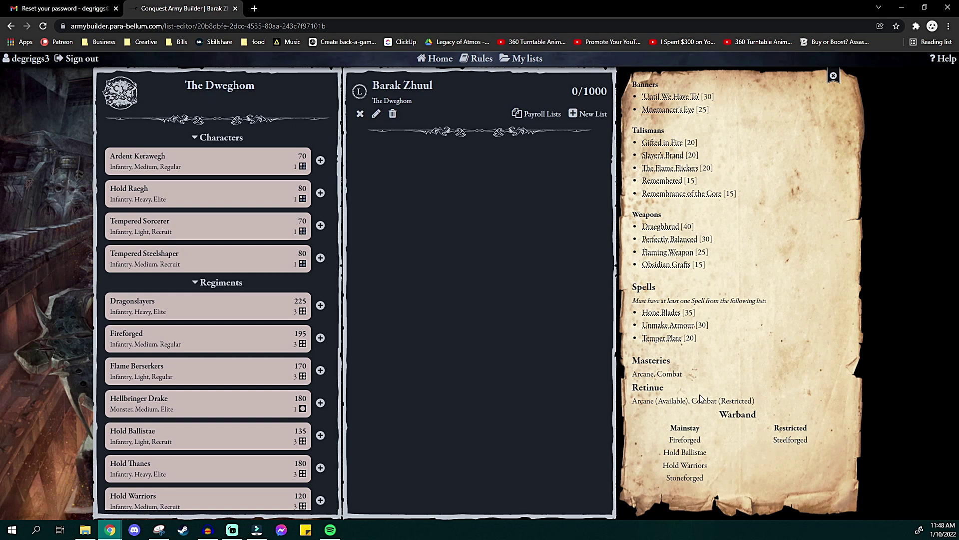
{"action": "scroll", "coordinate": [715, 425], "scroll_direction": "up", "scroll_amount": 7}
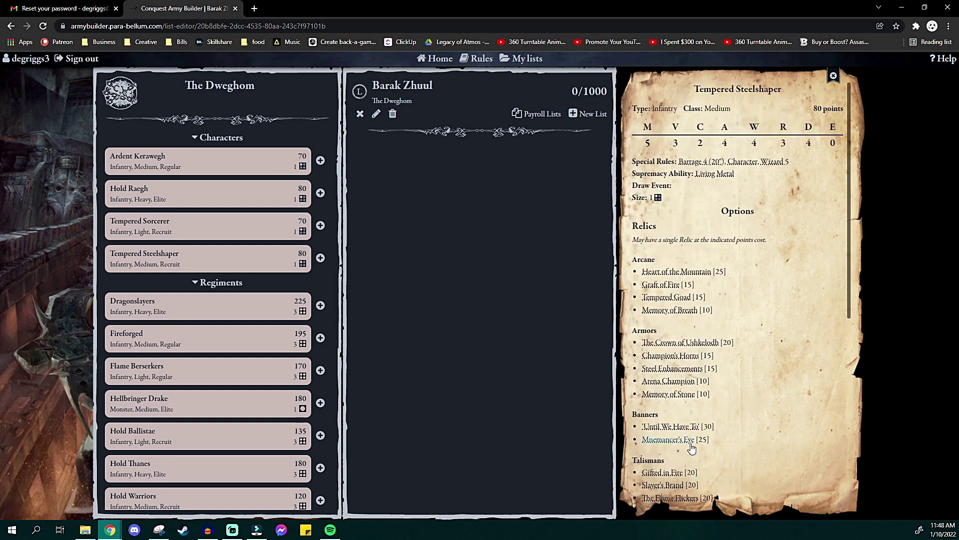
{"action": "left_click", "coordinate": [216, 165]}
{"action": "scroll", "coordinate": [748, 390], "scroll_direction": "down", "scroll_amount": 7}
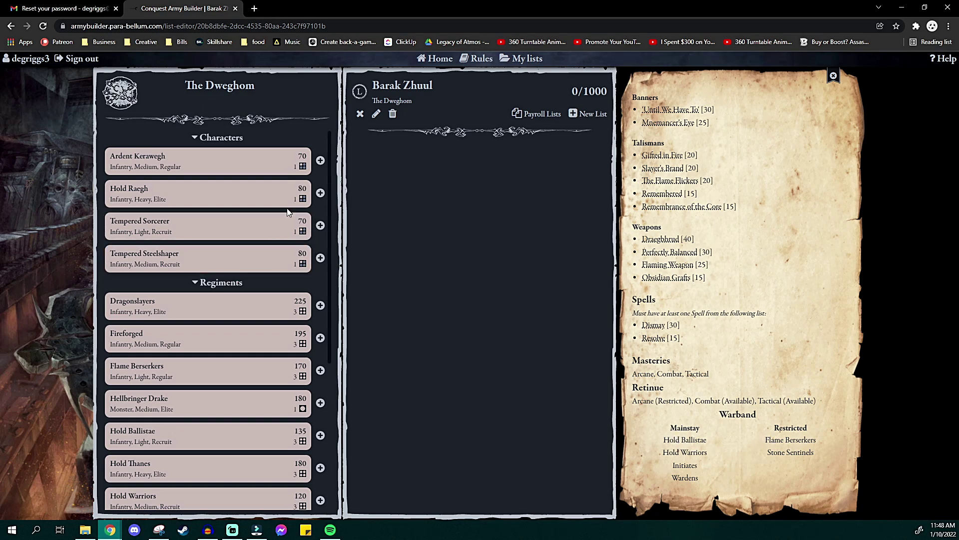
Add Ardent Kerawegh and Hold Raegh to the list and check Hold Raegh's rules
{"action": "left_click", "coordinate": [320, 161]}
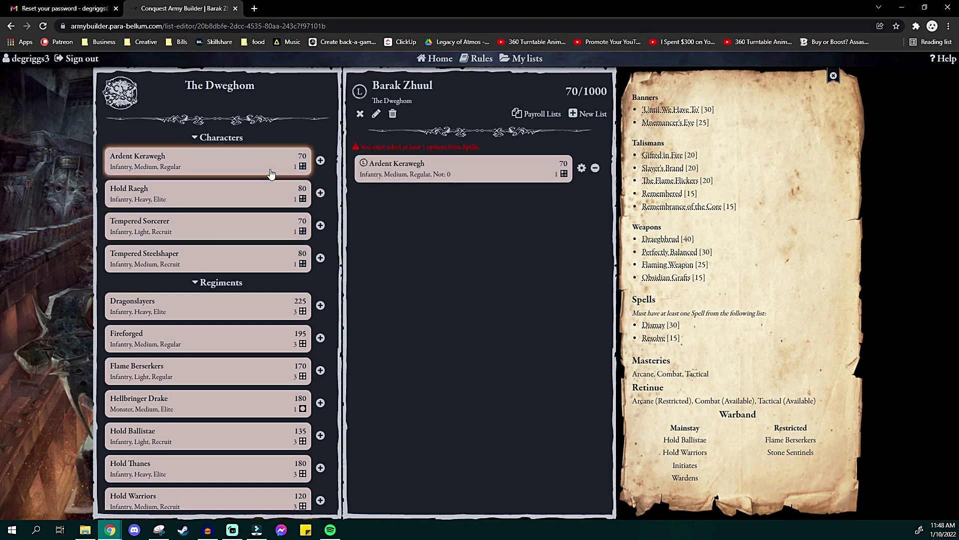
{"action": "left_click", "coordinate": [321, 193]}
{"action": "left_click", "coordinate": [419, 211]}
{"action": "scroll", "coordinate": [749, 344], "scroll_direction": "down", "scroll_amount": 10}
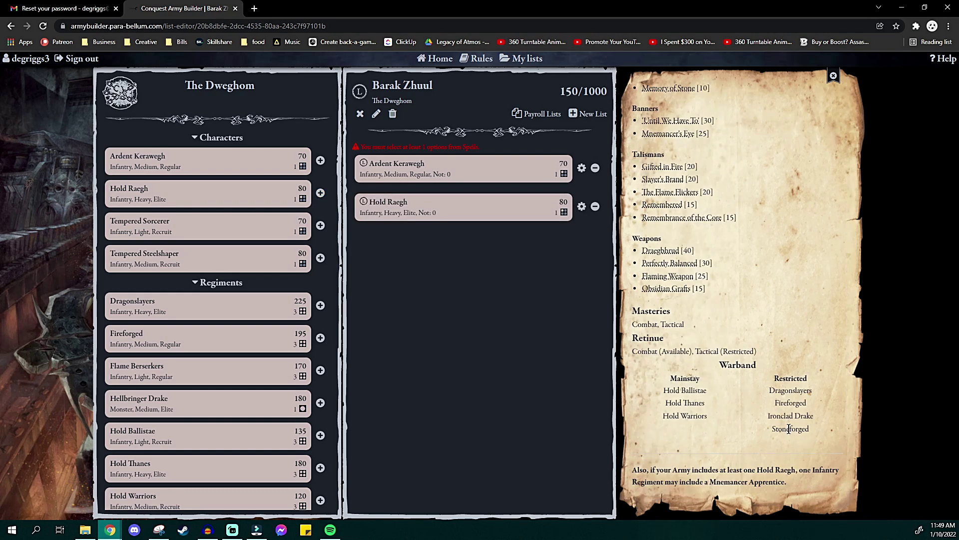
Compare the Tempered Steelshaper and Tempered Sorcerer spell options, then remove Hold Raegh
{"action": "left_click", "coordinate": [196, 259]}
{"action": "scroll", "coordinate": [737, 402], "scroll_direction": "down", "scroll_amount": 8}
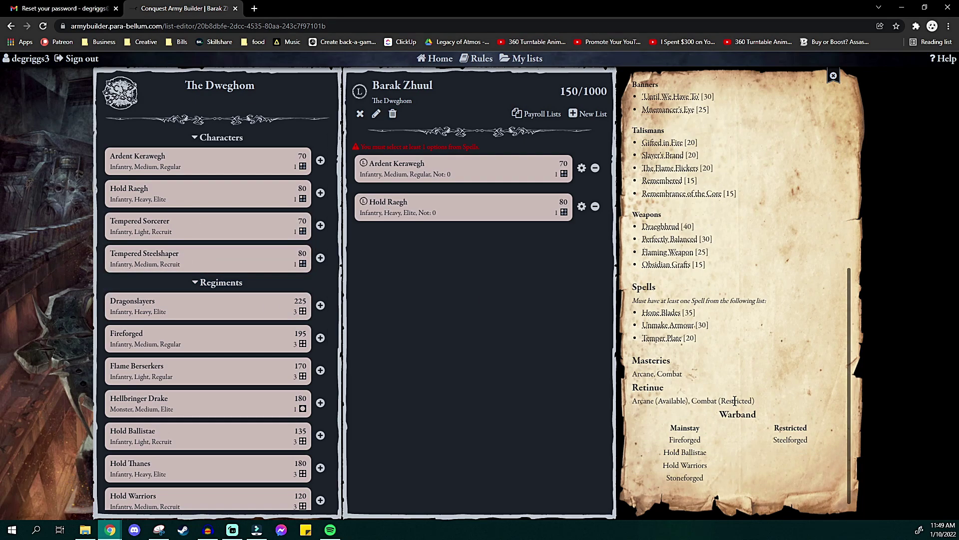
{"action": "left_click", "coordinate": [192, 220]}
{"action": "scroll", "coordinate": [743, 364], "scroll_direction": "down", "scroll_amount": 5}
{"action": "scroll", "coordinate": [743, 364], "scroll_direction": "down", "scroll_amount": 4}
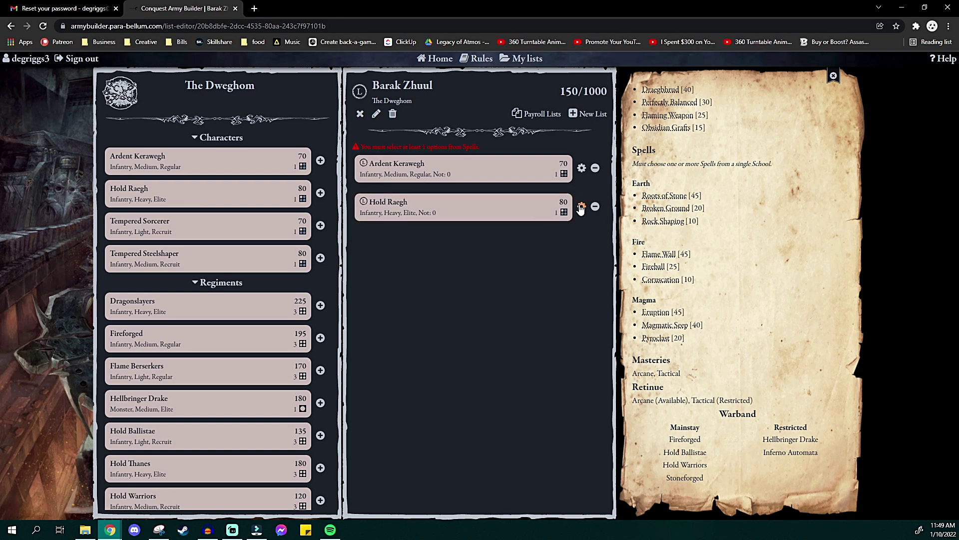
{"action": "left_click", "coordinate": [595, 209]}
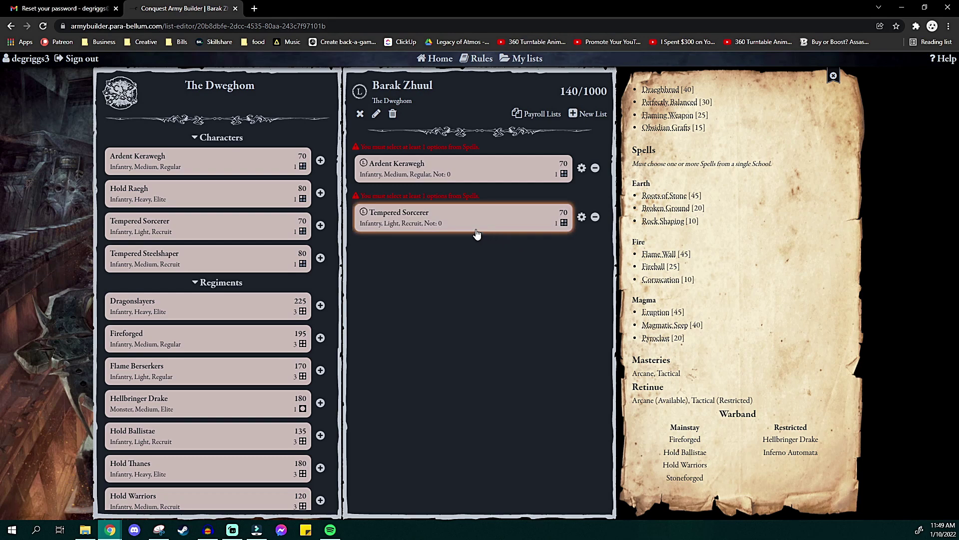
{"action": "left_click", "coordinate": [452, 173]}
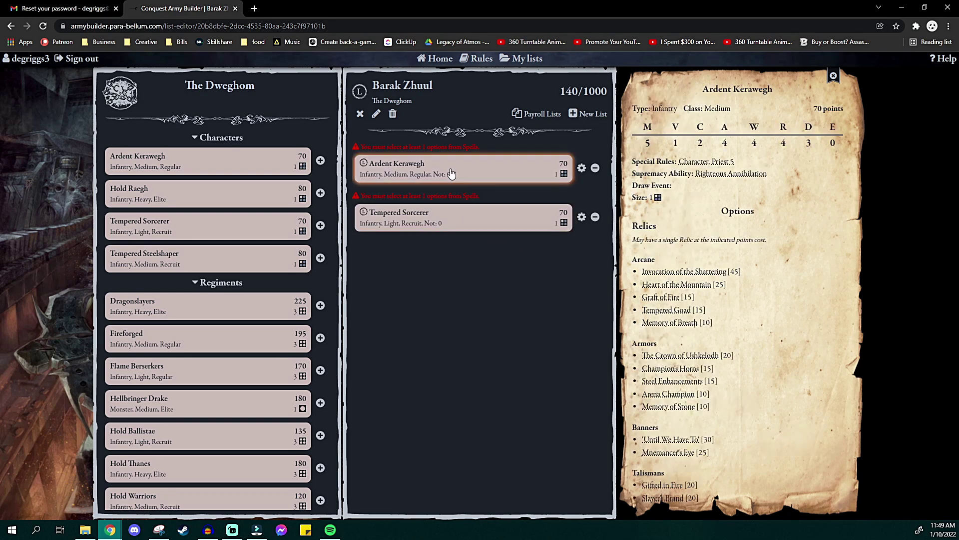
Briefly open Ardent Kerawegh's options and try adding, then removing, Dragonslayers
{"action": "left_click", "coordinate": [582, 168]}
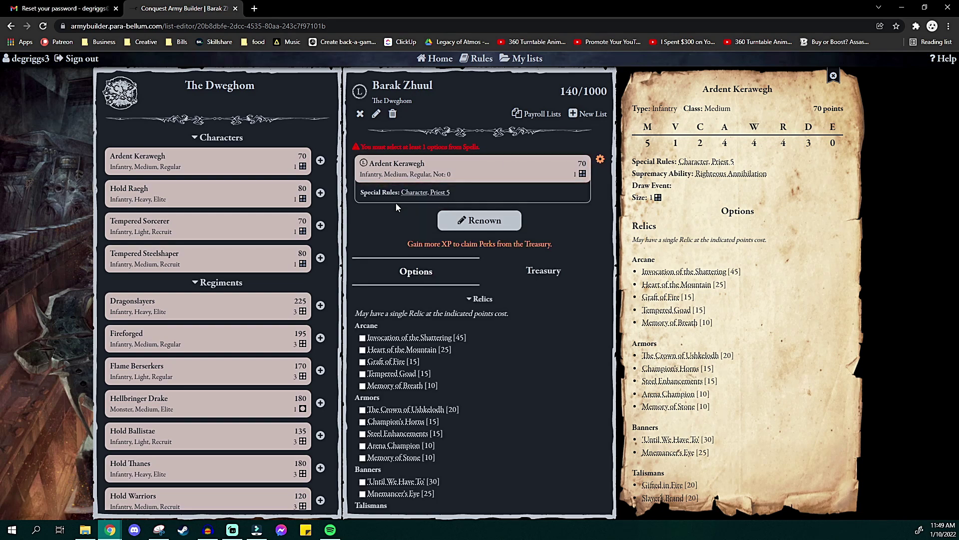
{"action": "left_click", "coordinate": [600, 160]}
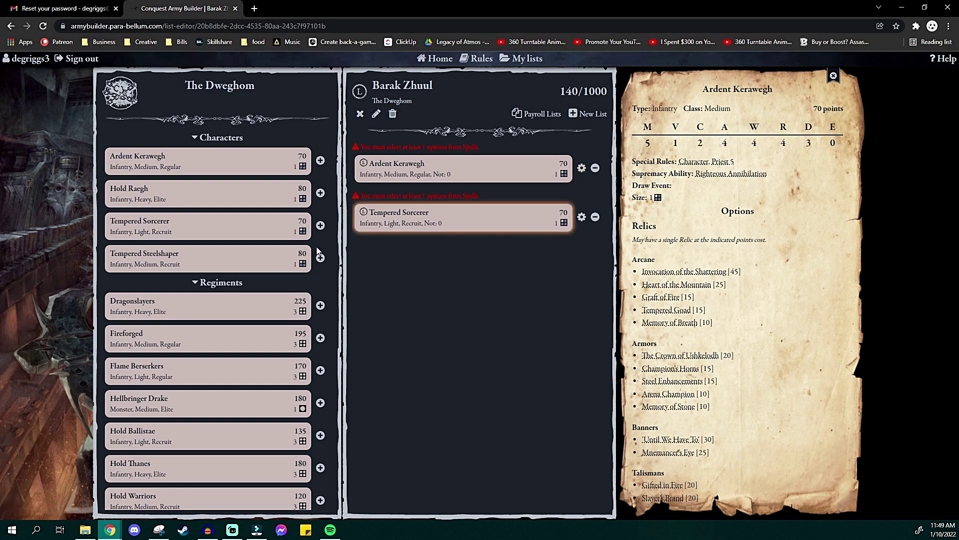
{"action": "left_click", "coordinate": [322, 307]}
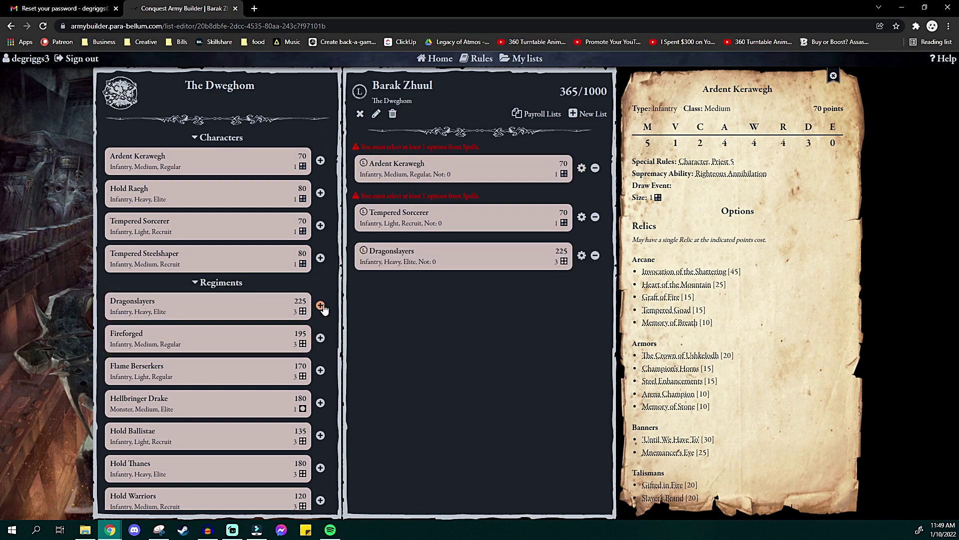
{"action": "left_click", "coordinate": [594, 256]}
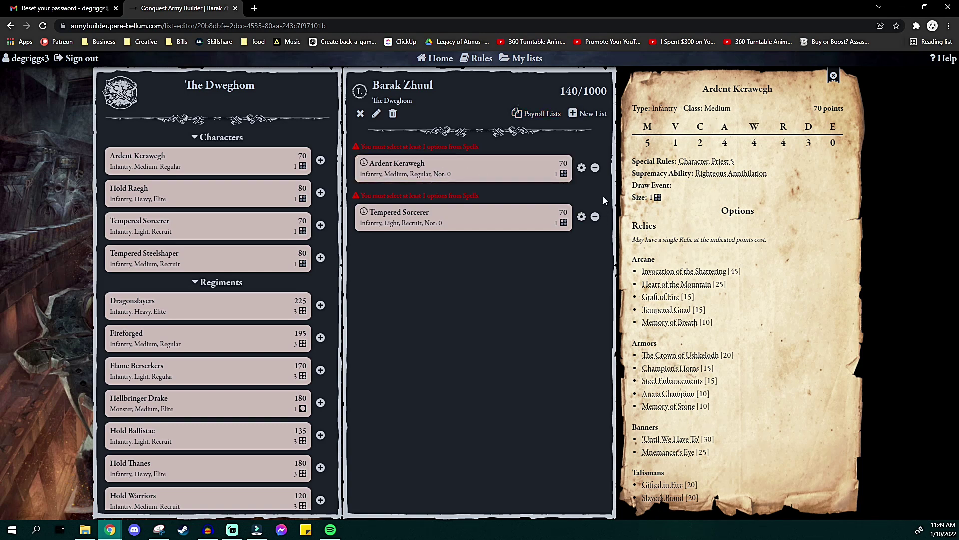
Browse Ardent Kerawegh's Treasury perks, expanding and collapsing Rank and Training
{"action": "left_click", "coordinate": [581, 168]}
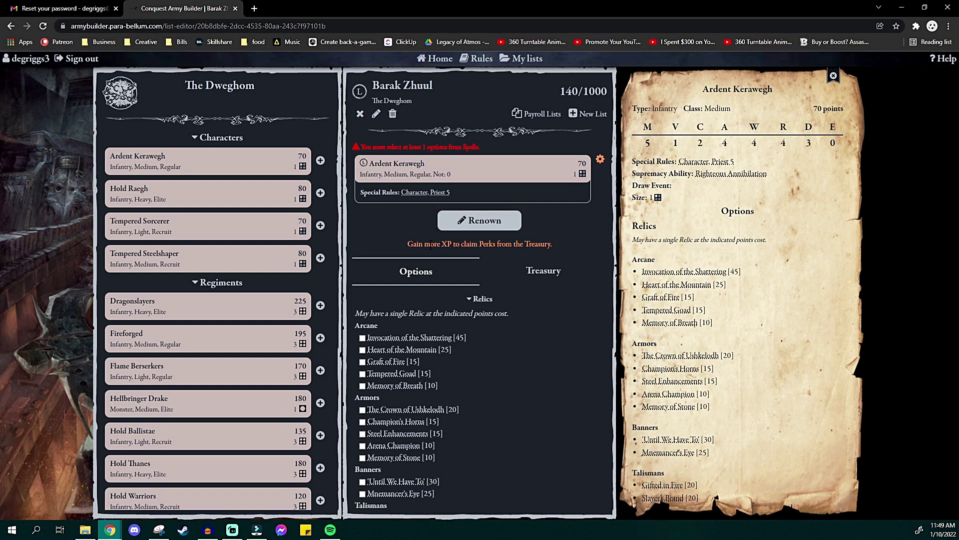
{"action": "left_click", "coordinate": [542, 270]}
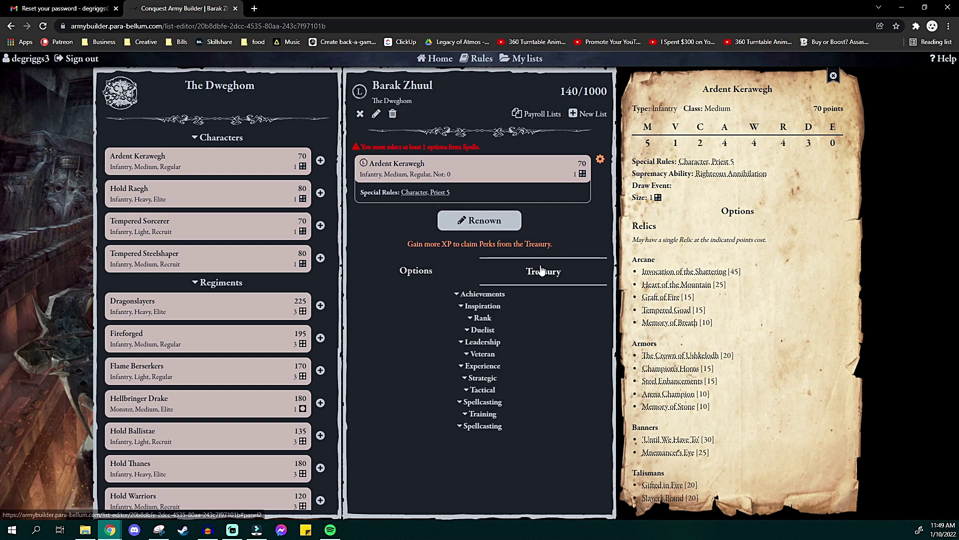
{"action": "left_click", "coordinate": [474, 319]}
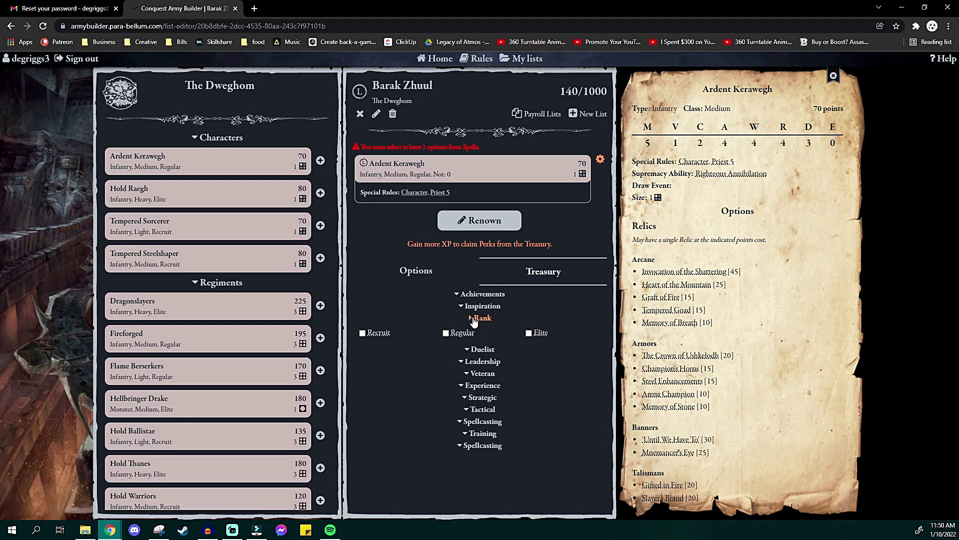
{"action": "left_click", "coordinate": [479, 319]}
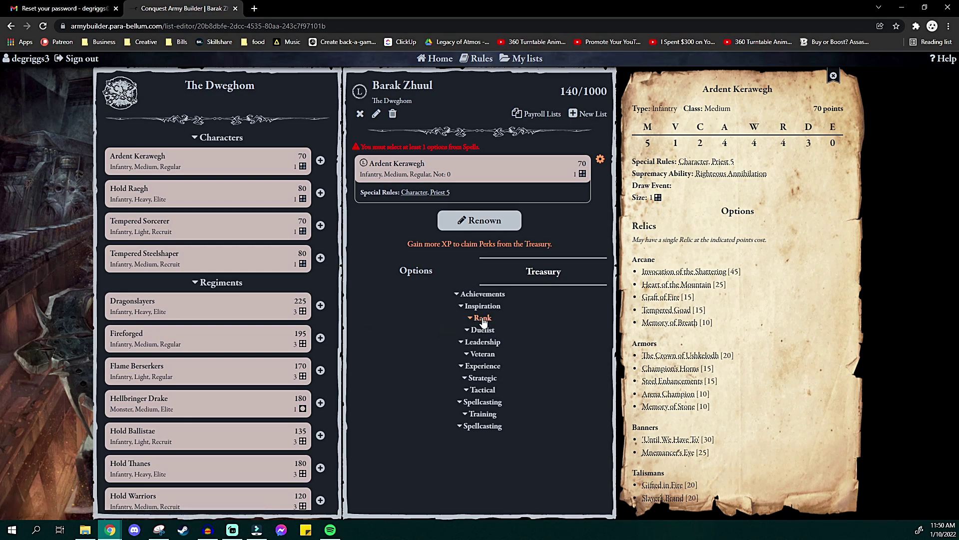
{"action": "left_click", "coordinate": [483, 321]}
{"action": "left_click", "coordinate": [486, 323]}
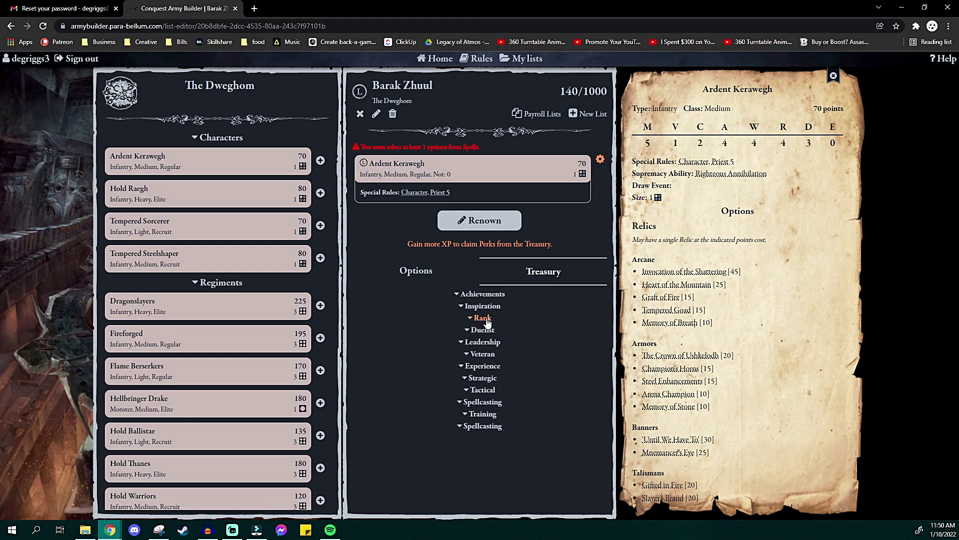
{"action": "left_click", "coordinate": [492, 416]}
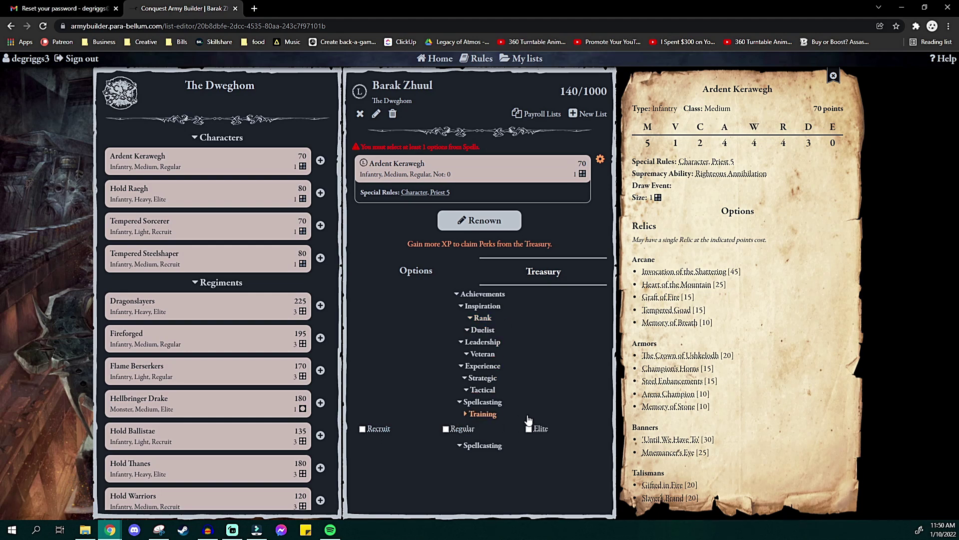
{"action": "left_click", "coordinate": [470, 414]}
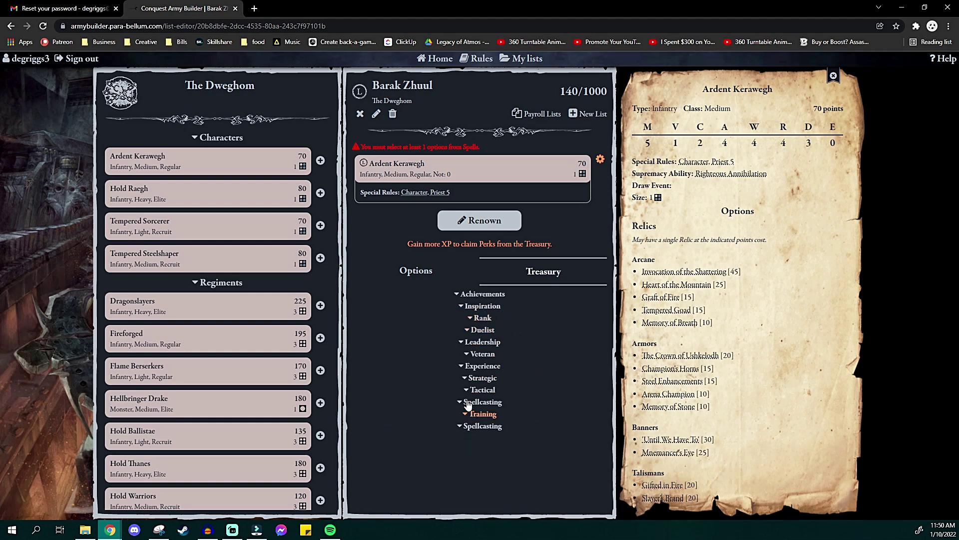
Review Ardent Kerawegh's relic and equipment options
{"action": "left_click", "coordinate": [420, 283]}
{"action": "scroll", "coordinate": [509, 370], "scroll_direction": "down", "scroll_amount": 5}
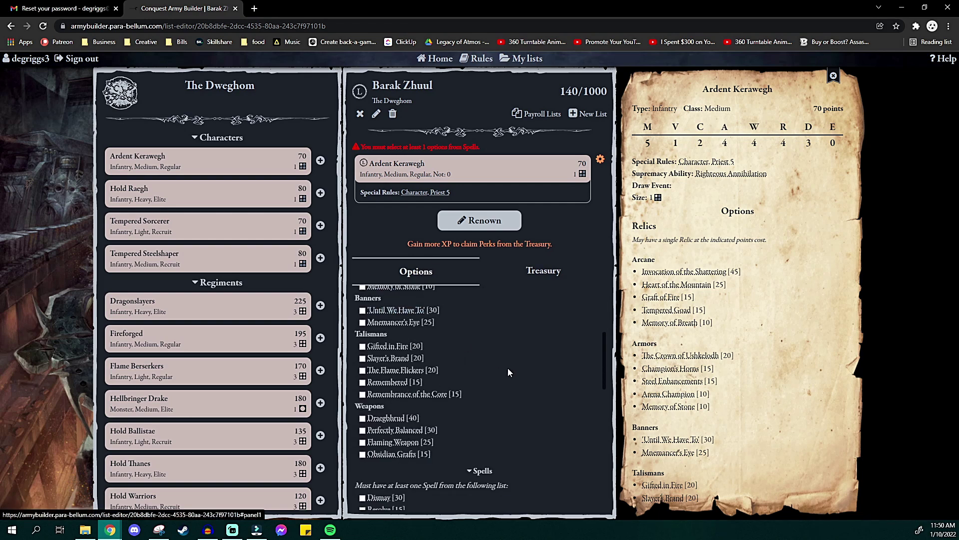
{"action": "scroll", "coordinate": [509, 370], "scroll_direction": "down", "scroll_amount": 10}
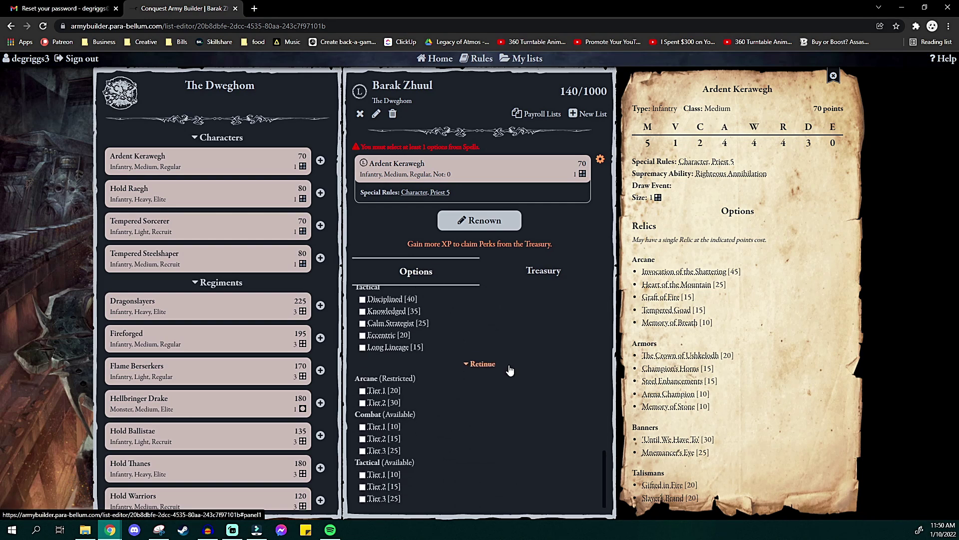
{"action": "scroll", "coordinate": [508, 369], "scroll_direction": "up", "scroll_amount": 15}
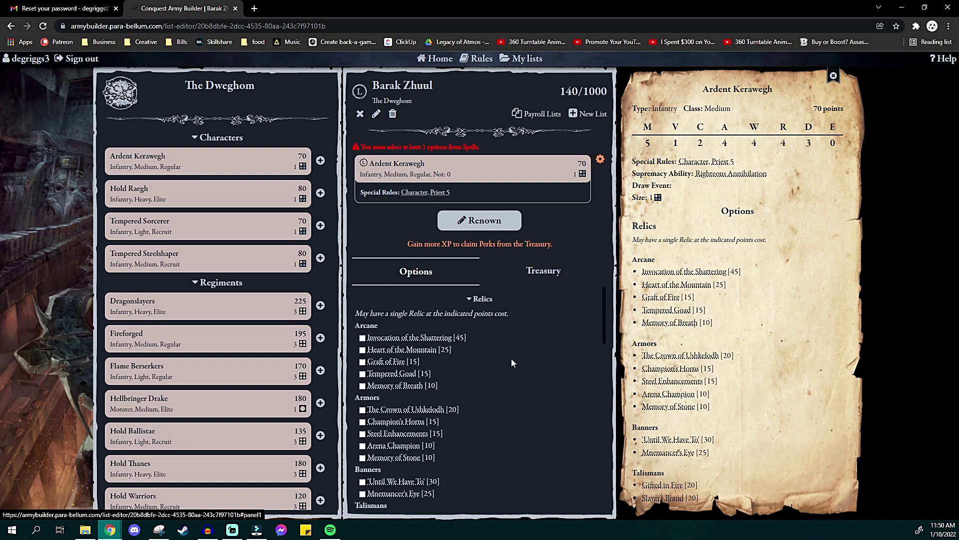
Add two Hold Warriors and two Flame Berserkers regiments to the list
{"action": "left_click", "coordinate": [601, 159]}
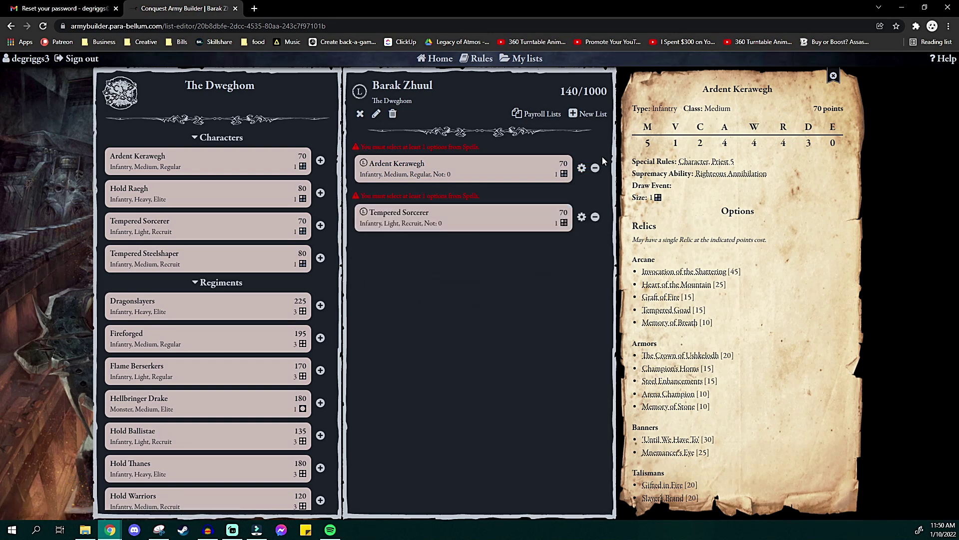
{"action": "scroll", "coordinate": [190, 288], "scroll_direction": "down", "scroll_amount": 1}
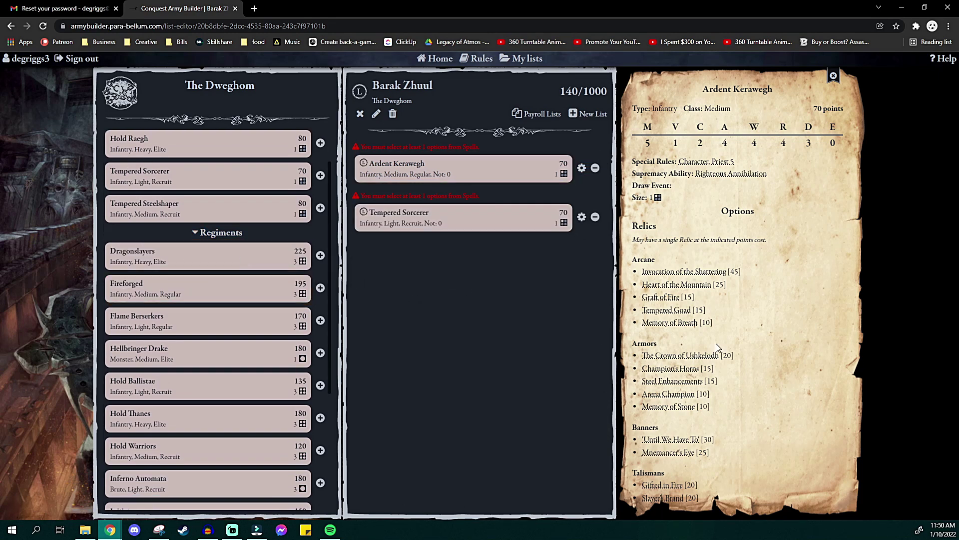
{"action": "scroll", "coordinate": [754, 345], "scroll_direction": "down", "scroll_amount": 7}
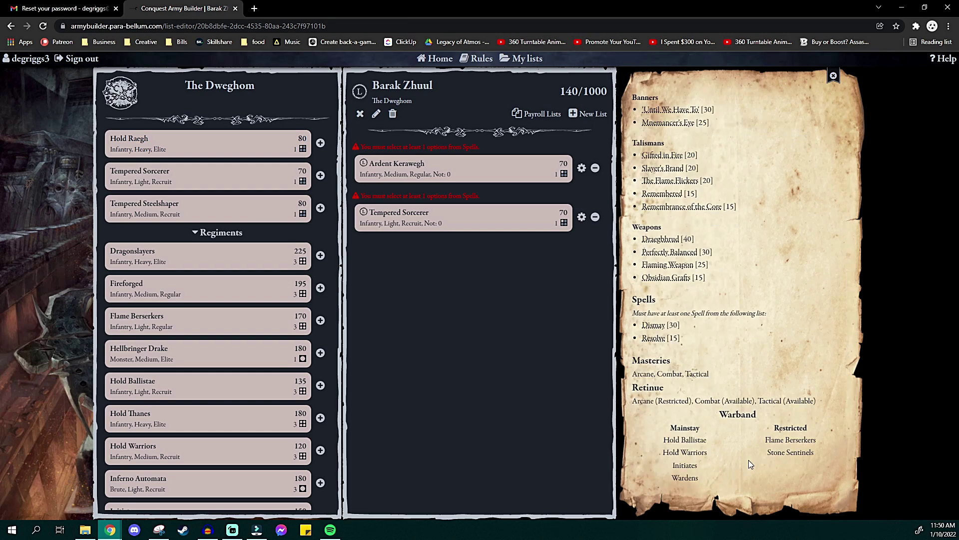
{"action": "scroll", "coordinate": [114, 305], "scroll_direction": "down", "scroll_amount": 3}
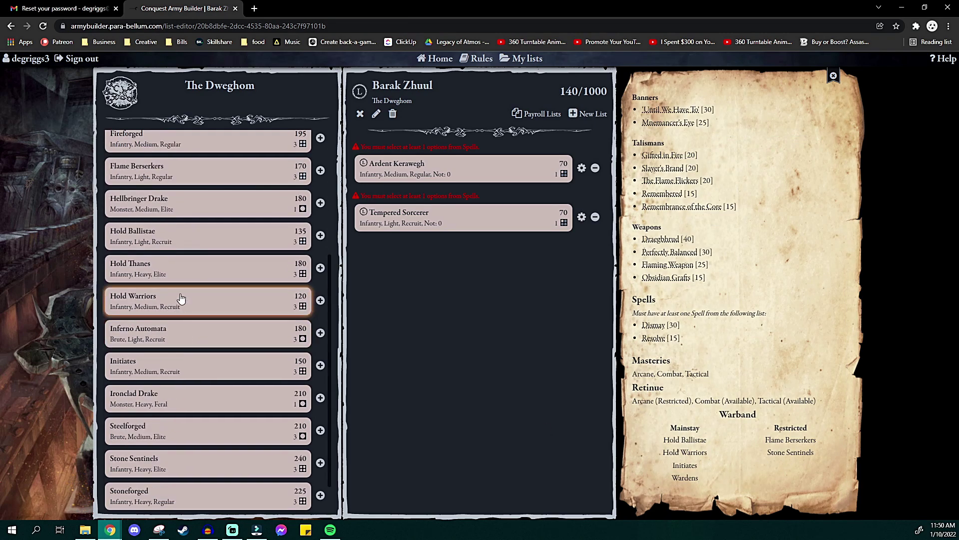
{"action": "left_click", "coordinate": [320, 301]}
{"action": "left_click", "coordinate": [320, 301]}
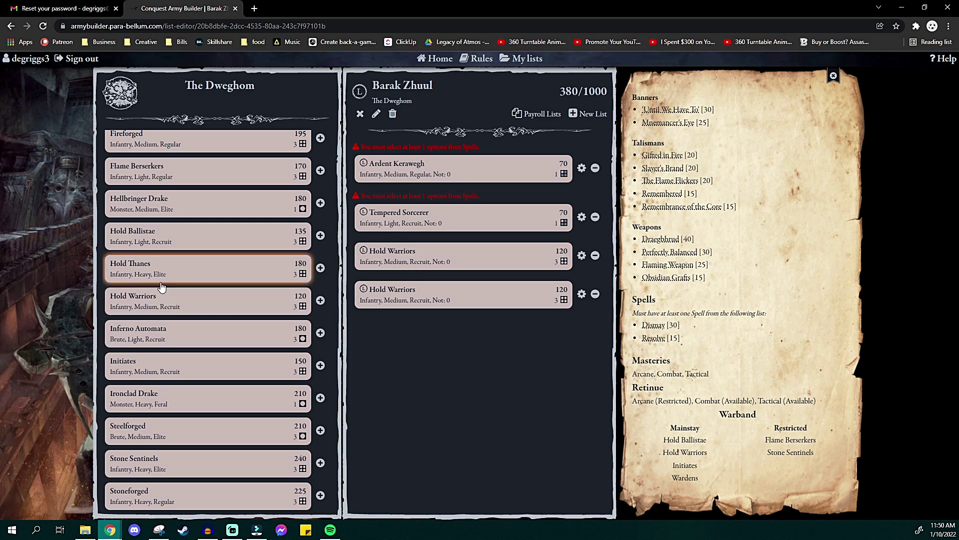
{"action": "left_click", "coordinate": [321, 171]}
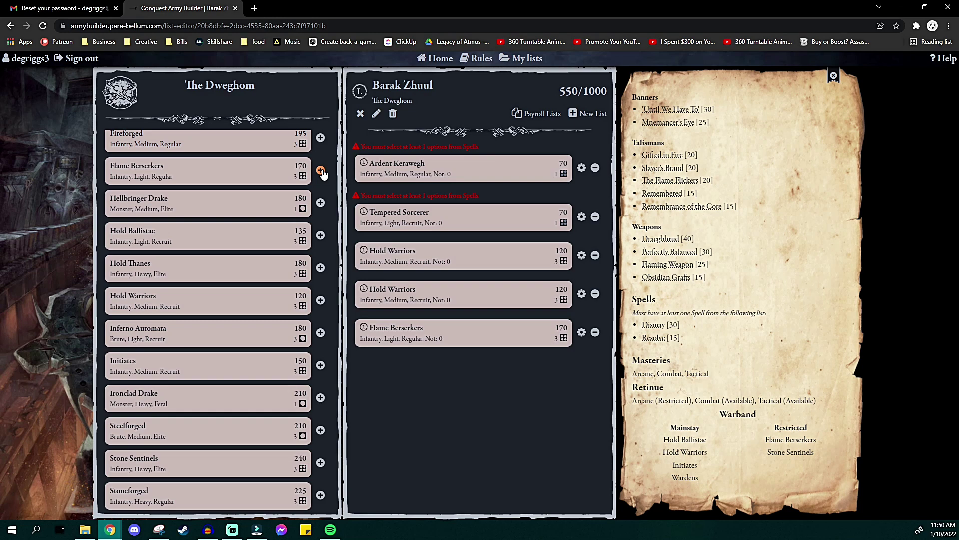
{"action": "left_click", "coordinate": [325, 178]}
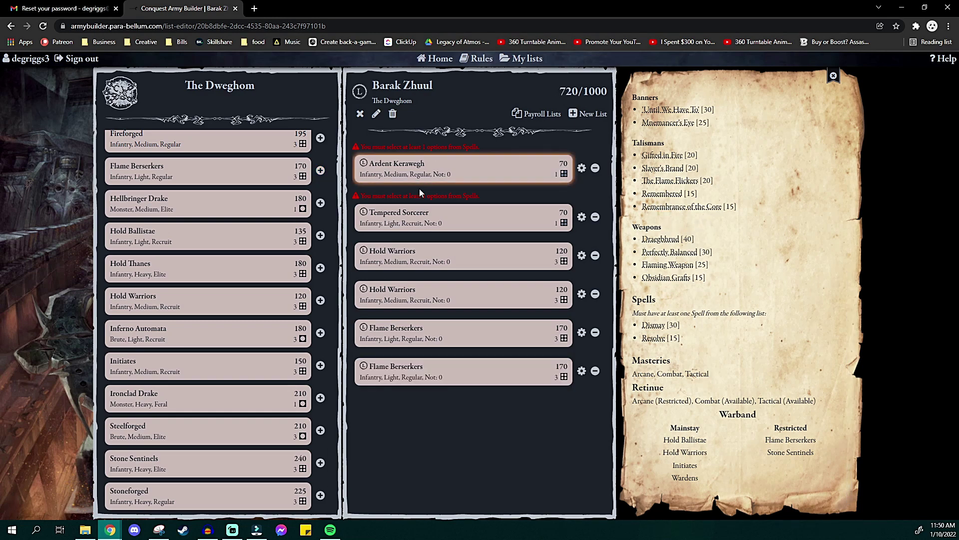
View the Tempered Sorcerer's details and spells
{"action": "left_click", "coordinate": [448, 224]}
{"action": "scroll", "coordinate": [724, 300], "scroll_direction": "down", "scroll_amount": 5}
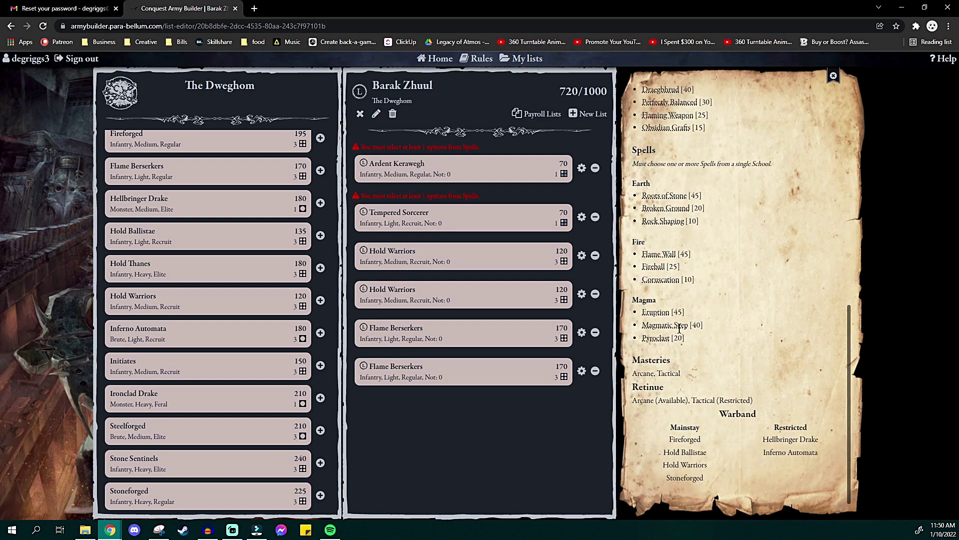
{"action": "scroll", "coordinate": [209, 417], "scroll_direction": "down", "scroll_amount": 1}
{"action": "scroll", "coordinate": [208, 417], "scroll_direction": "down", "scroll_amount": 1}
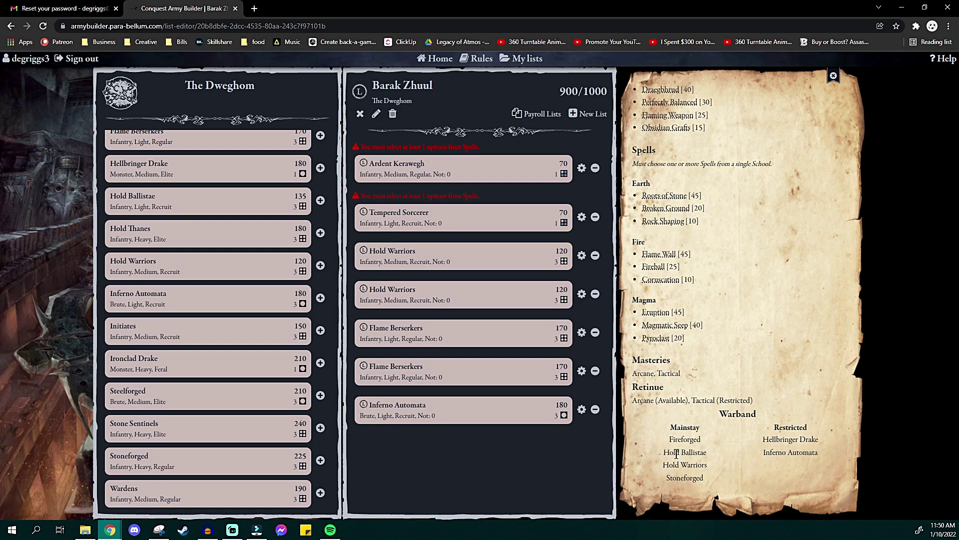
Swap one Flame Berserkers for Fireforged and check the Flame Berserkers and Hold Warriors stats
{"action": "scroll", "coordinate": [219, 290], "scroll_direction": "up", "scroll_amount": 3}
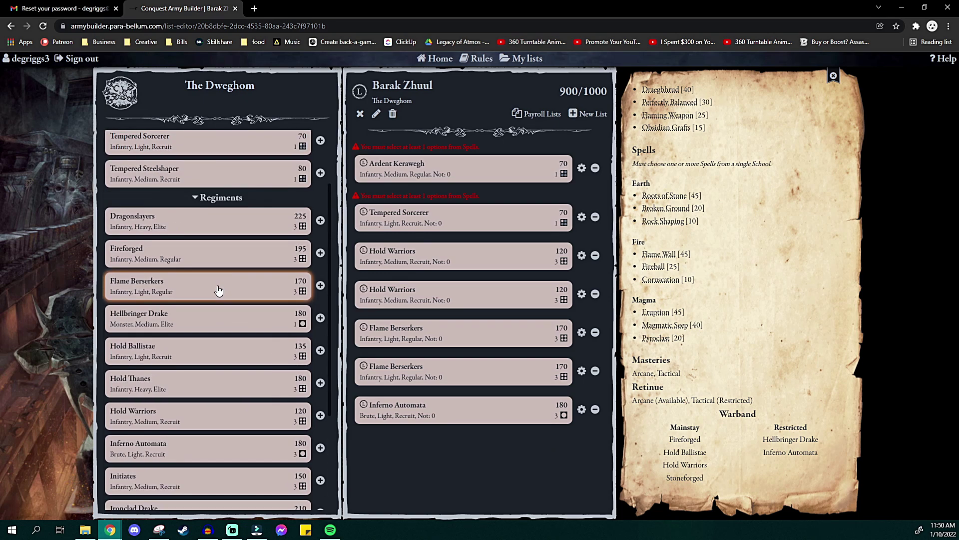
{"action": "left_click", "coordinate": [320, 253]}
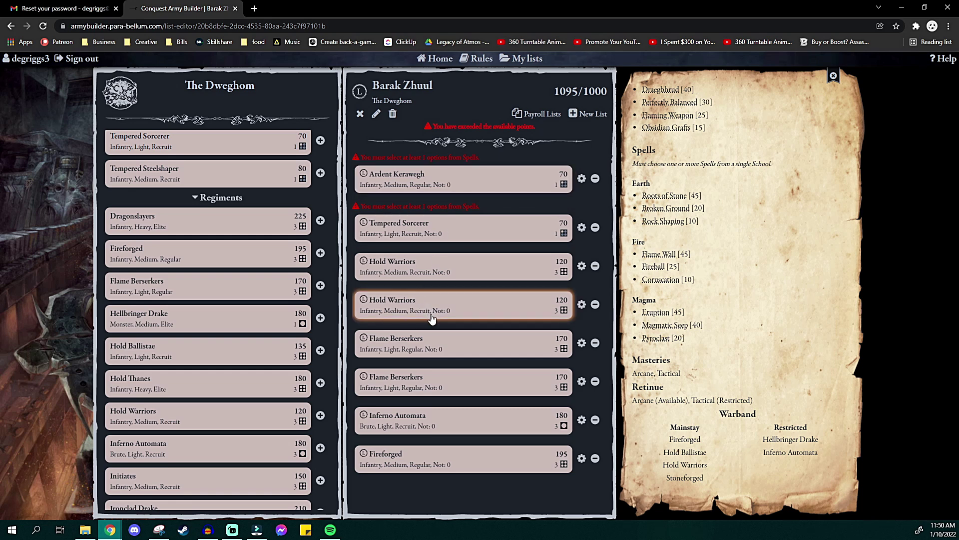
{"action": "left_click", "coordinate": [595, 343]}
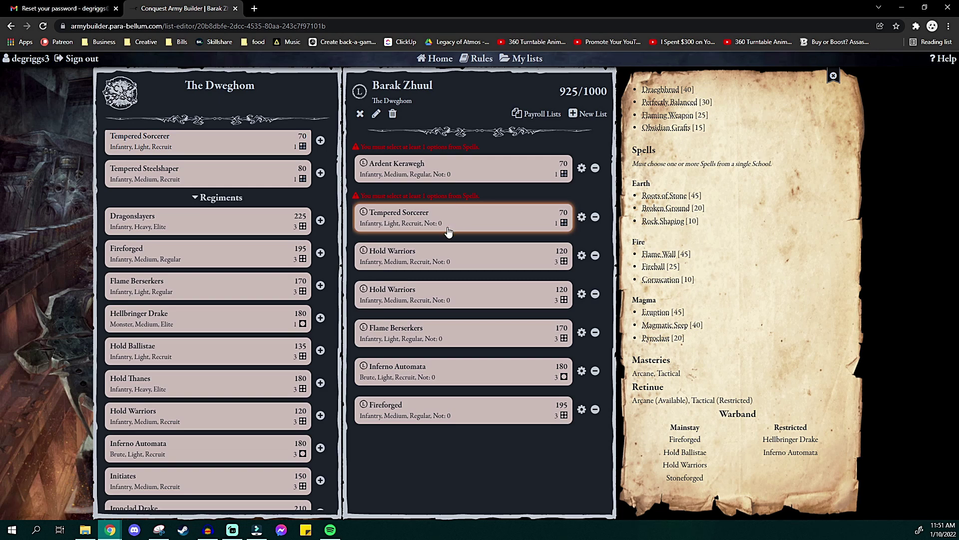
{"action": "left_click", "coordinate": [395, 331]}
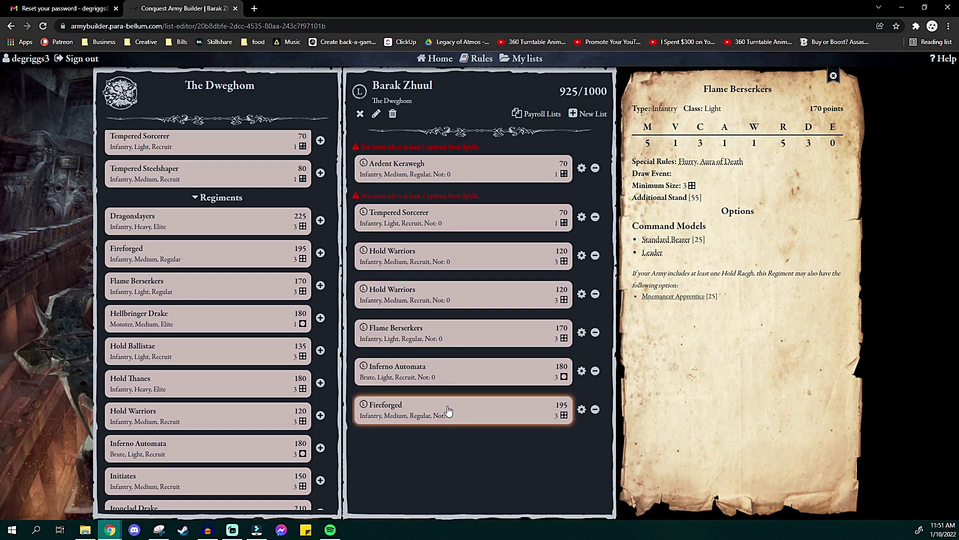
{"action": "left_click", "coordinate": [457, 300]}
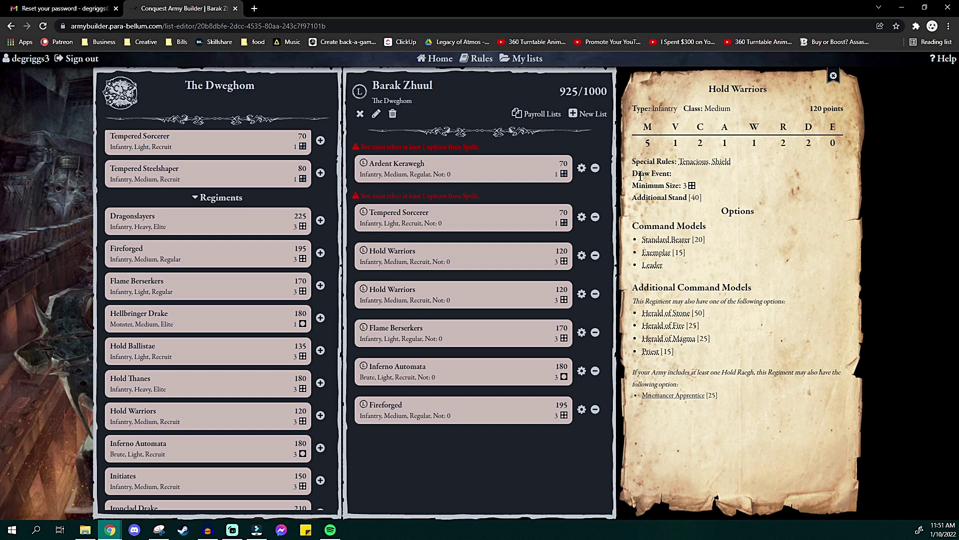
Raise the second Hold Warriors regiment to 4 stands, costing 160 points
{"action": "left_click", "coordinate": [582, 295]}
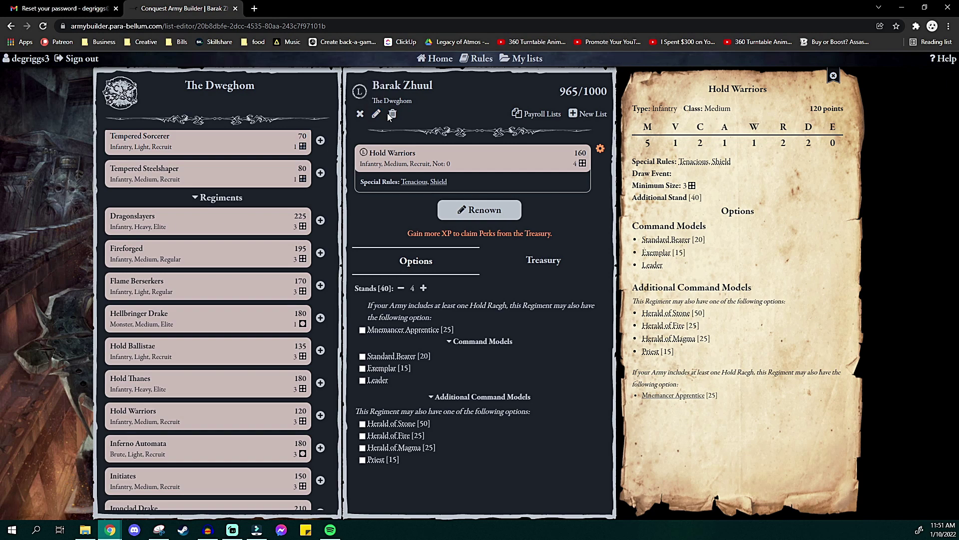
{"action": "left_click", "coordinate": [602, 147]}
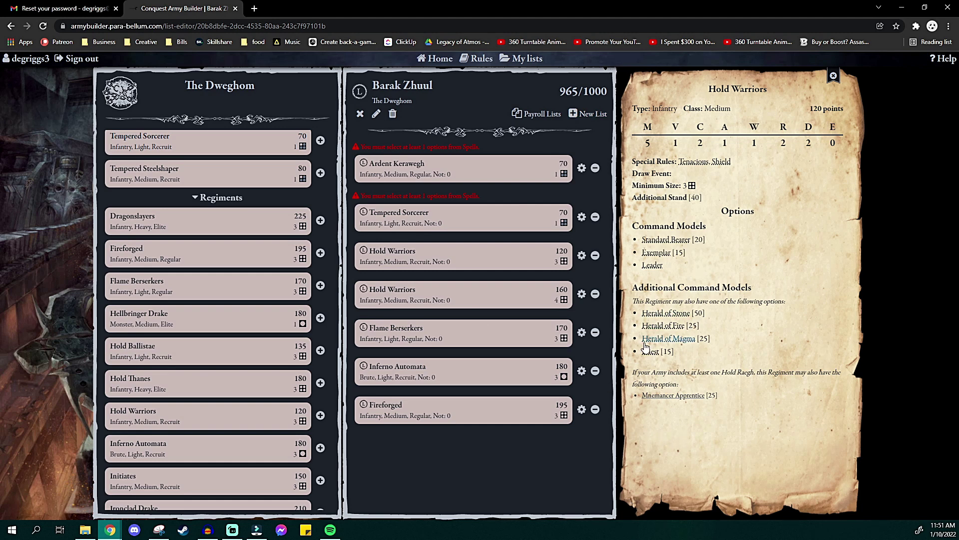
Open Ardent Kerawegh's options and scroll down to the spell choices
{"action": "left_click", "coordinate": [511, 156]}
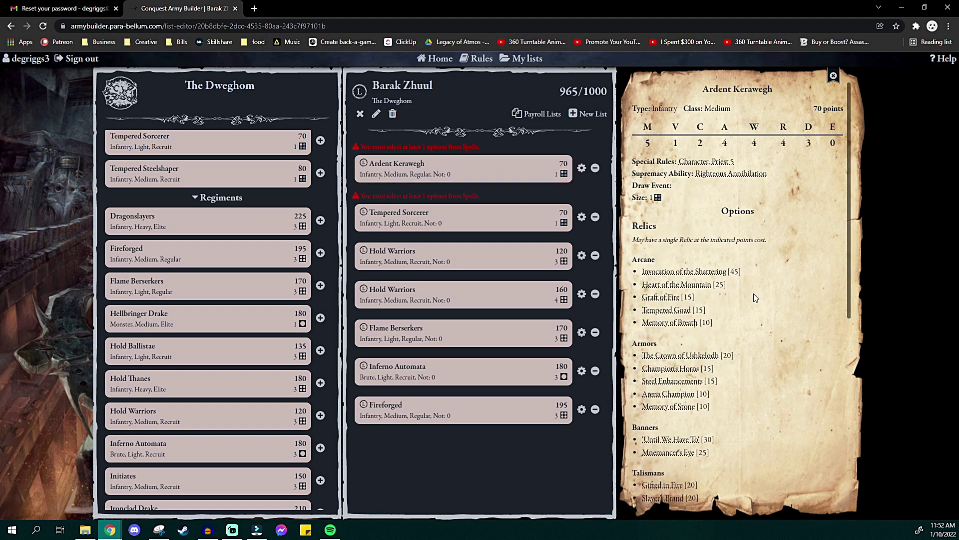
{"action": "scroll", "coordinate": [756, 280], "scroll_direction": "down", "scroll_amount": 1}
{"action": "scroll", "coordinate": [756, 279], "scroll_direction": "down", "scroll_amount": 5}
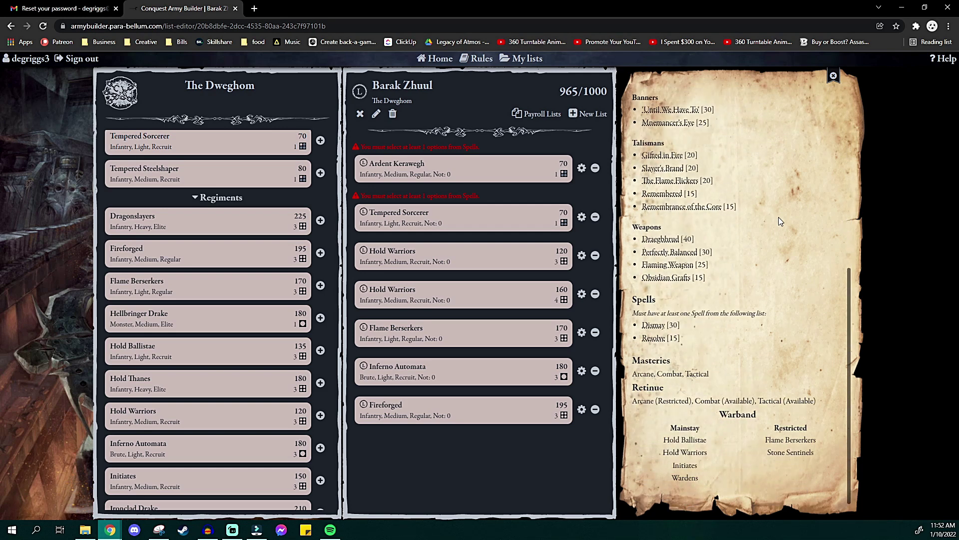
{"action": "left_click", "coordinate": [582, 169]}
{"action": "scroll", "coordinate": [466, 352], "scroll_direction": "down", "scroll_amount": 5}
{"action": "scroll", "coordinate": [467, 347], "scroll_direction": "down", "scroll_amount": 2}
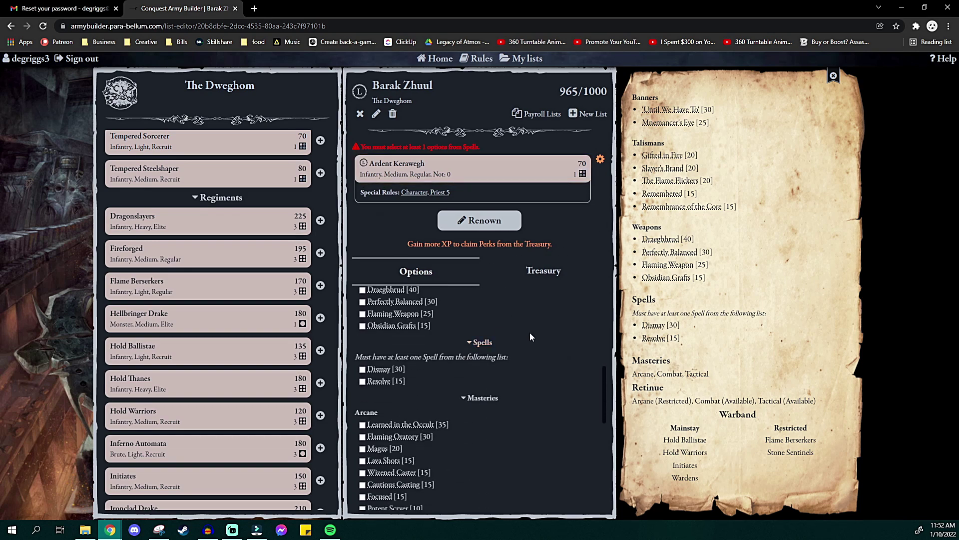
{"action": "scroll", "coordinate": [551, 350], "scroll_direction": "down", "scroll_amount": 3}
{"action": "scroll", "coordinate": [552, 361], "scroll_direction": "down", "scroll_amount": 4}
{"action": "scroll", "coordinate": [551, 361], "scroll_direction": "up", "scroll_amount": 9}
{"action": "scroll", "coordinate": [375, 406], "scroll_direction": "down", "scroll_amount": 1}
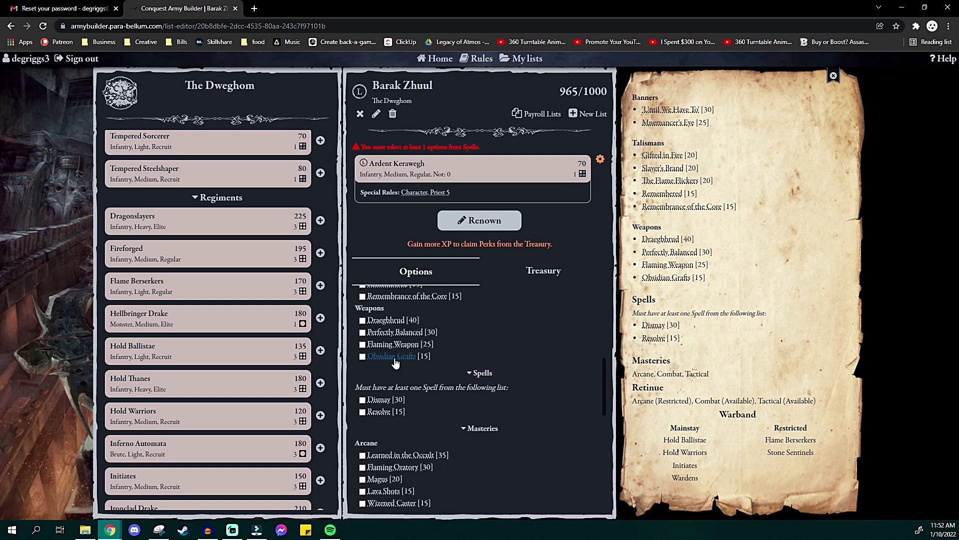
Compare the Dismay and Resolve spell descriptions for Ardent Kerawegh
{"action": "left_click", "coordinate": [378, 399]}
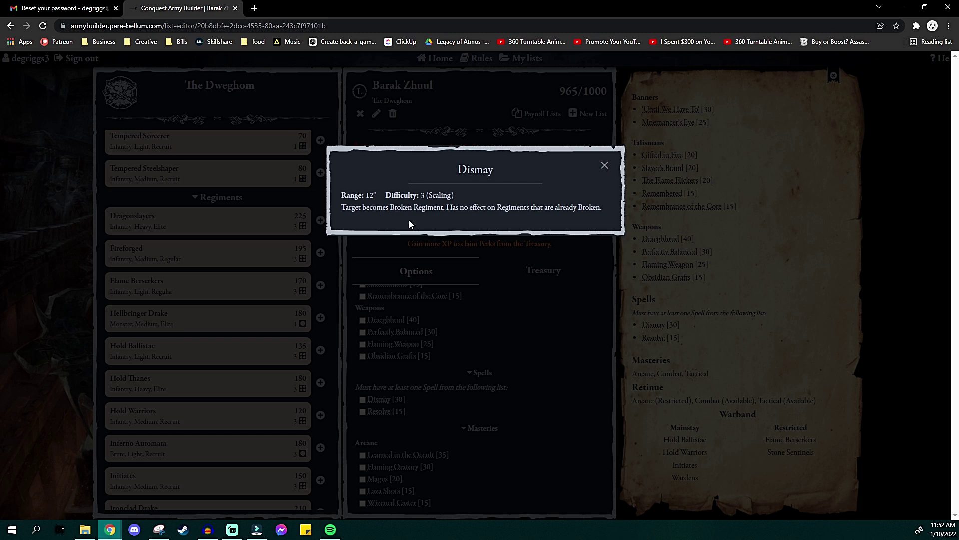
{"action": "left_click", "coordinate": [606, 167]}
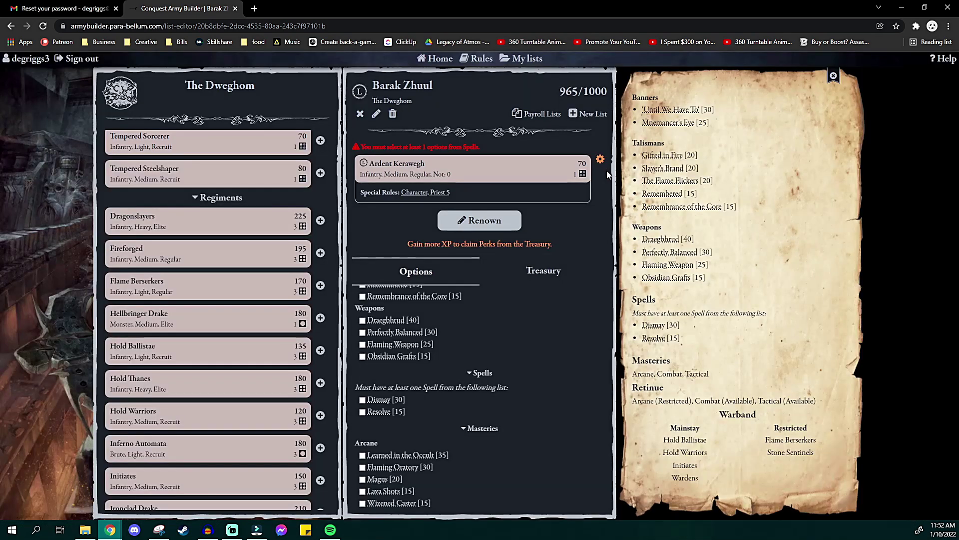
{"action": "left_click", "coordinate": [378, 412]}
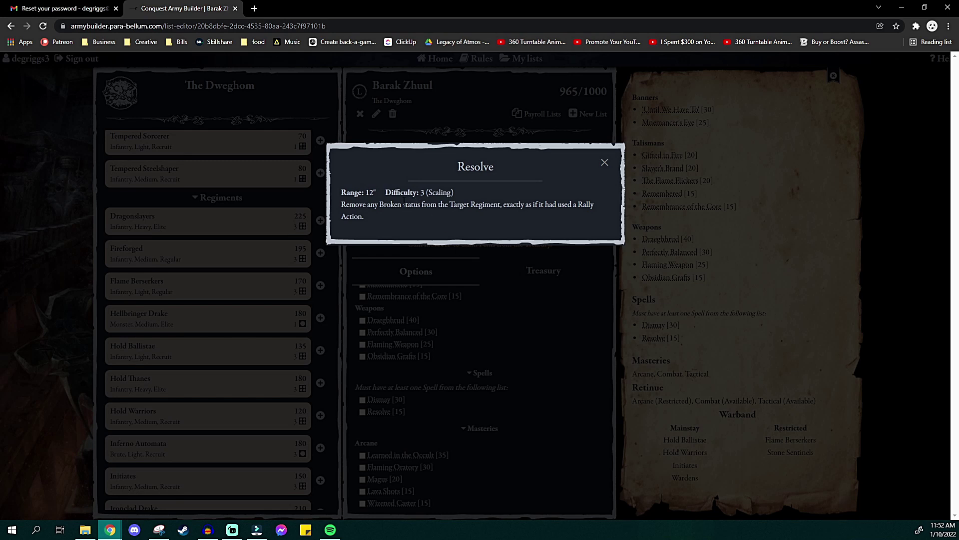
{"action": "left_click_drag", "start_coordinate": [344, 204], "coordinate": [495, 207]}
{"action": "left_click", "coordinate": [494, 208]}
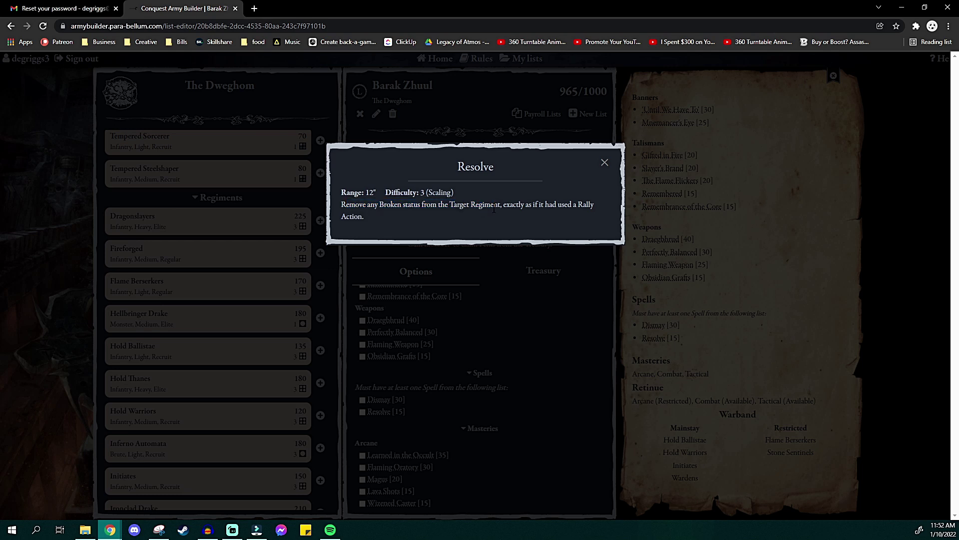
{"action": "left_click", "coordinate": [604, 166]}
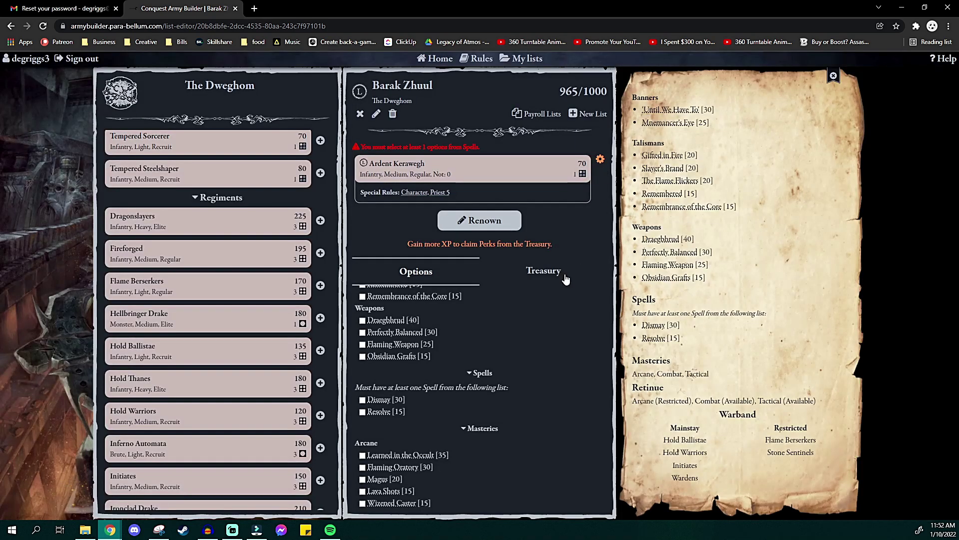
{"action": "left_click", "coordinate": [378, 400]}
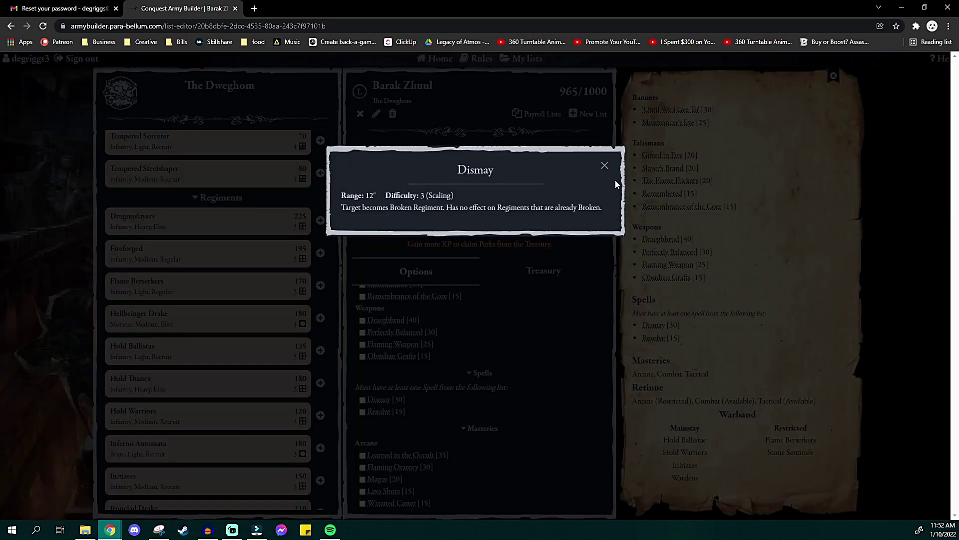
{"action": "left_click", "coordinate": [605, 165]}
{"action": "left_click", "coordinate": [379, 412]}
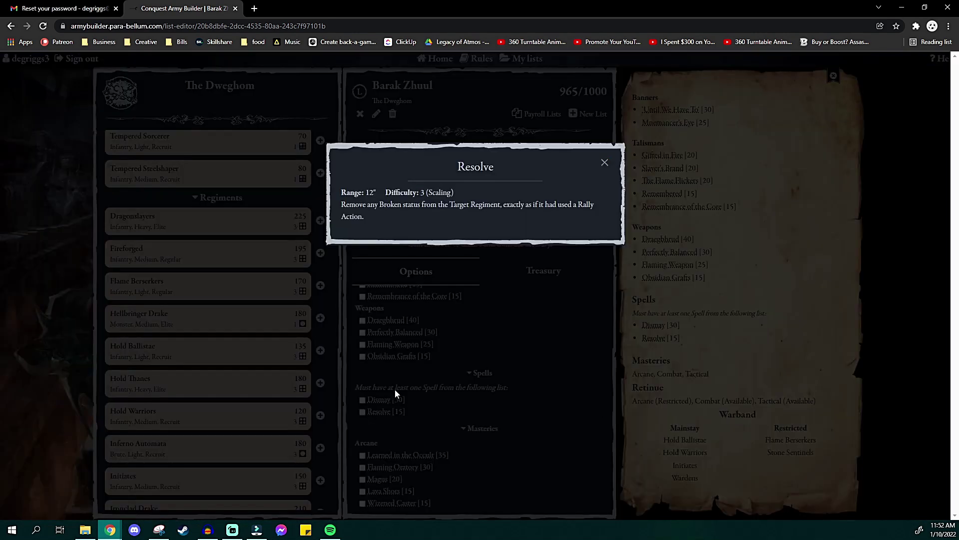
{"action": "left_click", "coordinate": [607, 165]}
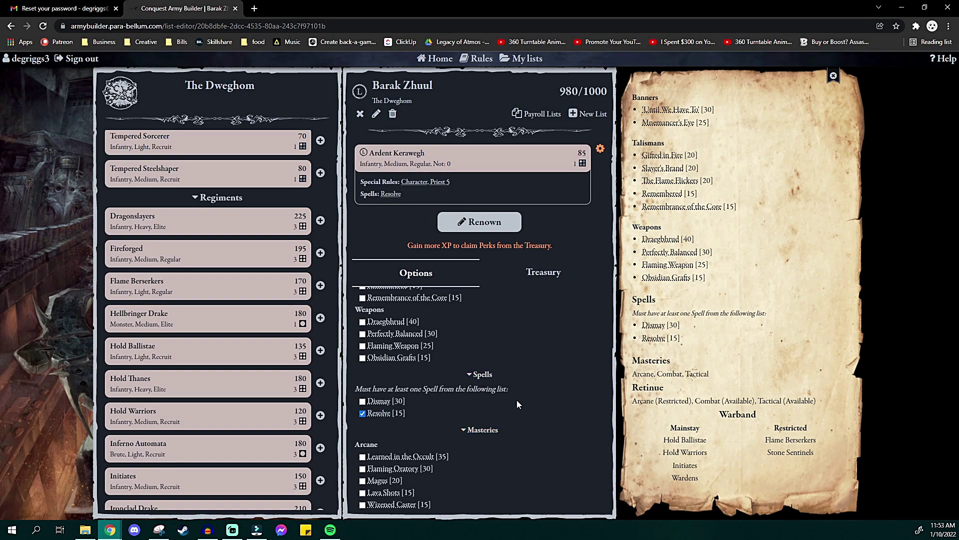
Collapse Ardent Kerawegh and open the Tempered Sorcerer's upgrade options at the spells
{"action": "left_click", "coordinate": [599, 148]}
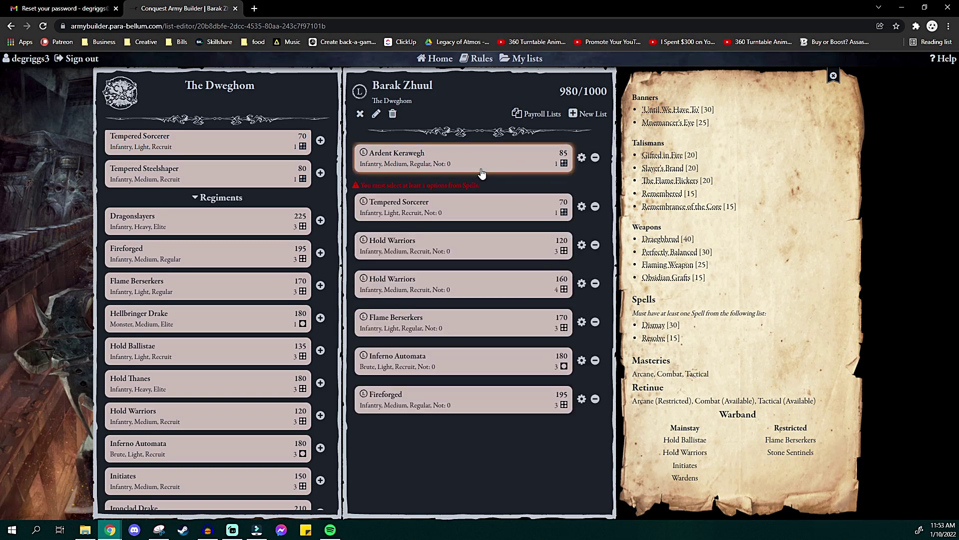
{"action": "left_click", "coordinate": [468, 202]}
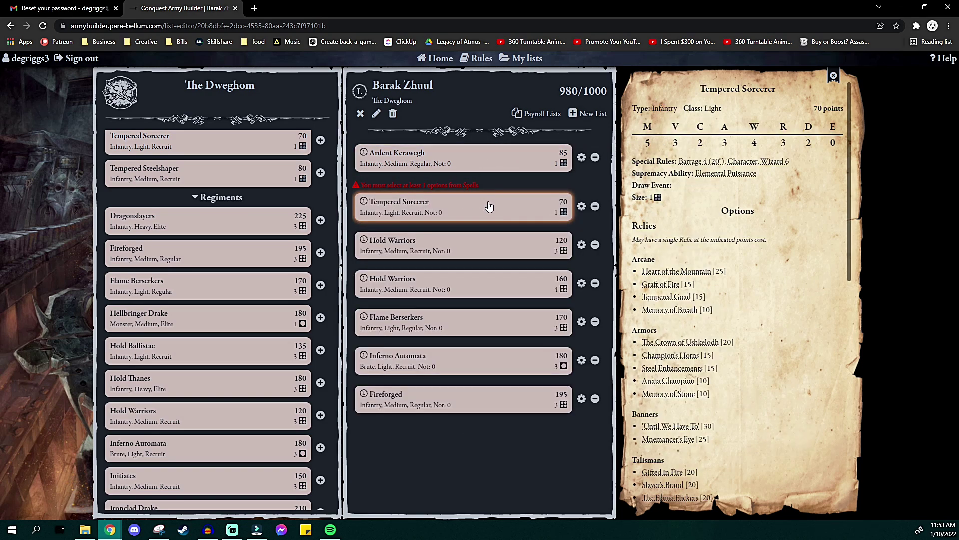
{"action": "left_click", "coordinate": [581, 207]}
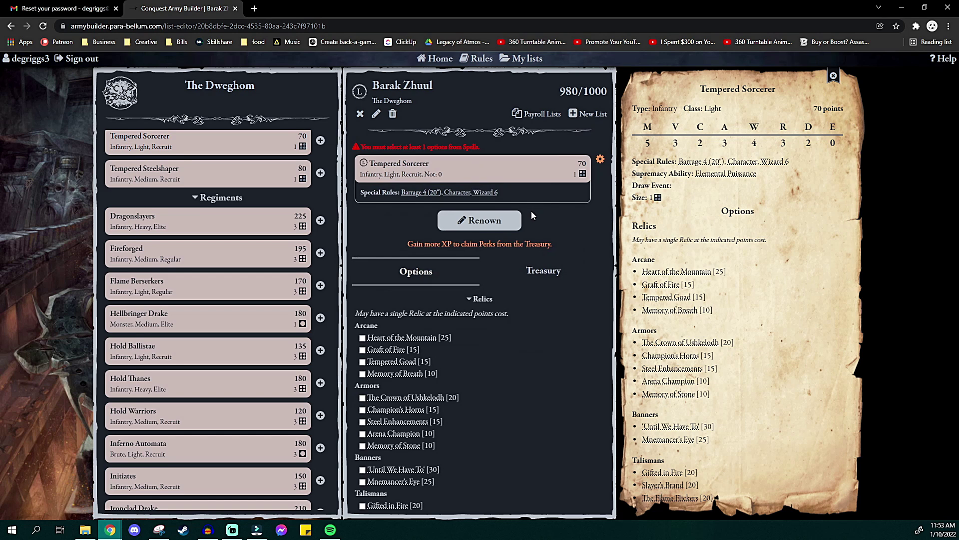
{"action": "scroll", "coordinate": [480, 359], "scroll_direction": "down", "scroll_amount": 5}
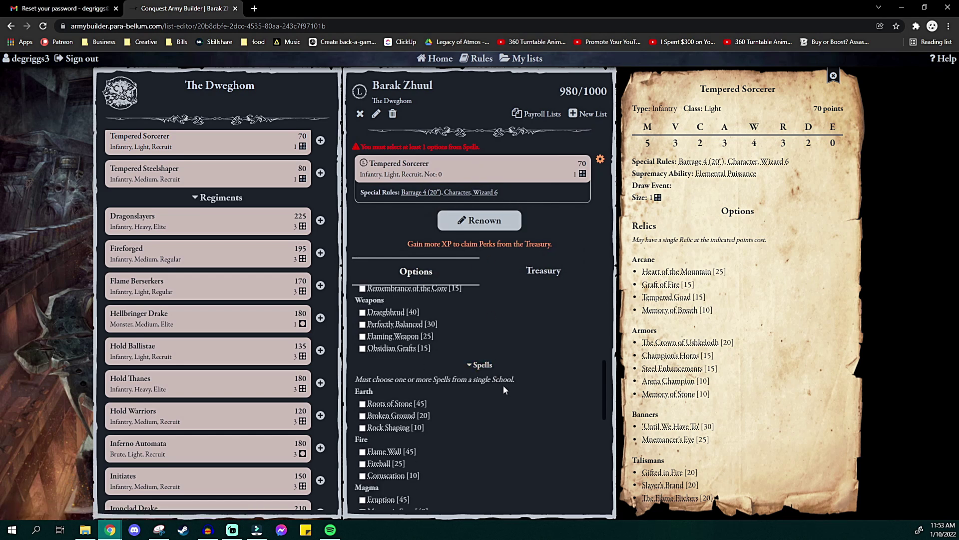
{"action": "scroll", "coordinate": [494, 377], "scroll_direction": "down", "scroll_amount": 1}
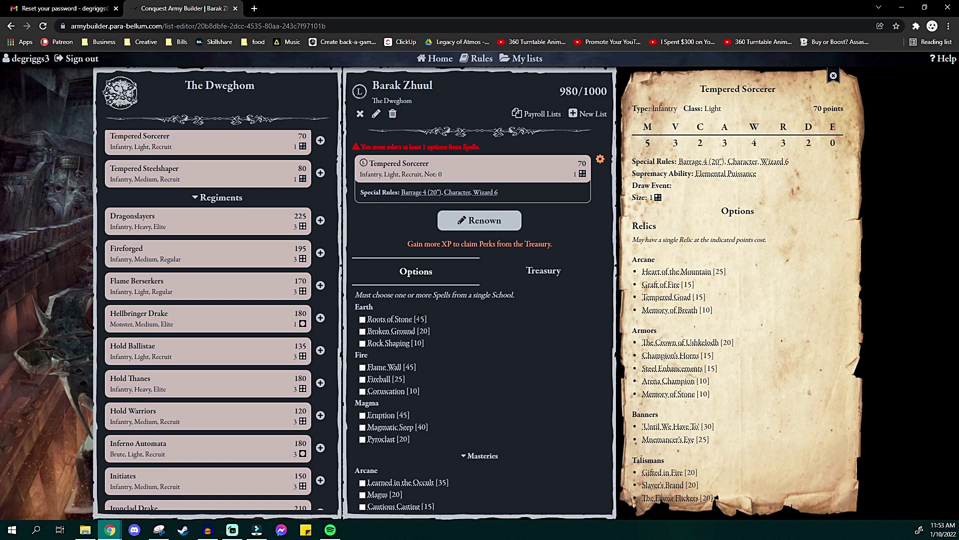
Preview Broken Ground, Rock Shaping and Coruscation, then give the Sorcerer Coruscation
{"action": "left_click", "coordinate": [407, 332]}
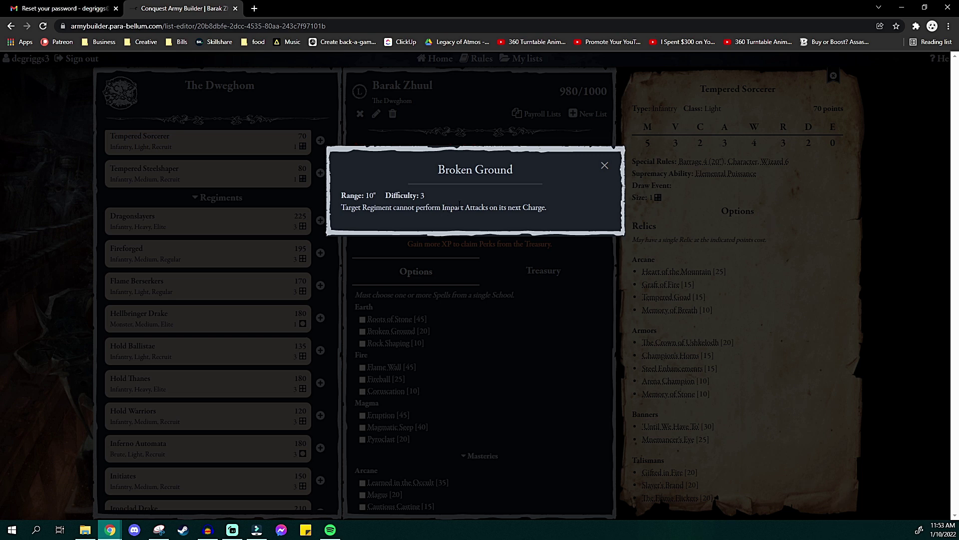
{"action": "left_click", "coordinate": [606, 168]}
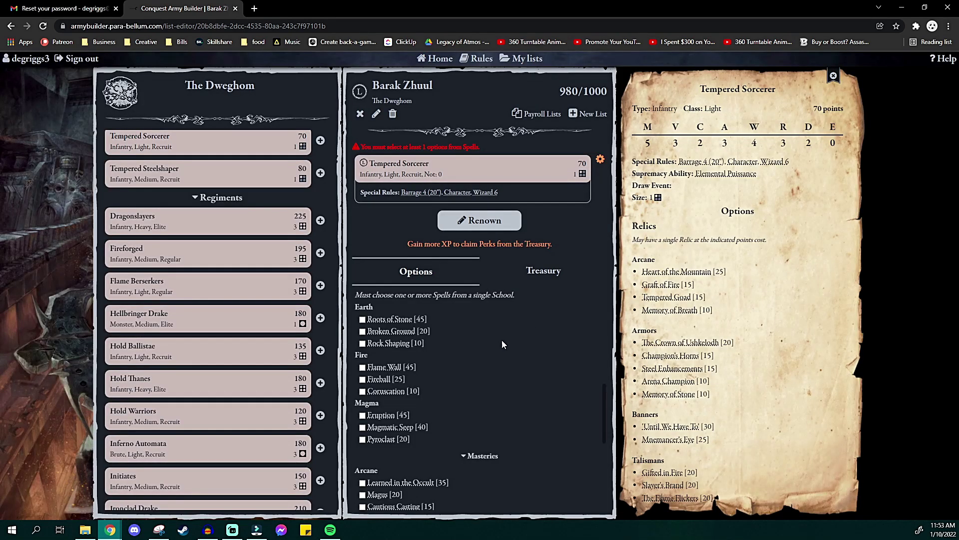
{"action": "left_click", "coordinate": [392, 344]}
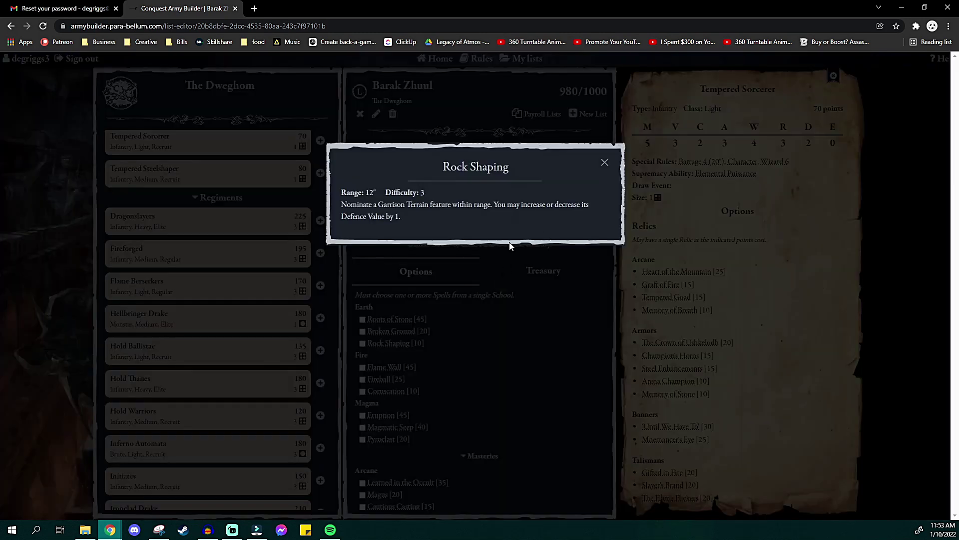
{"action": "left_click", "coordinate": [604, 167]}
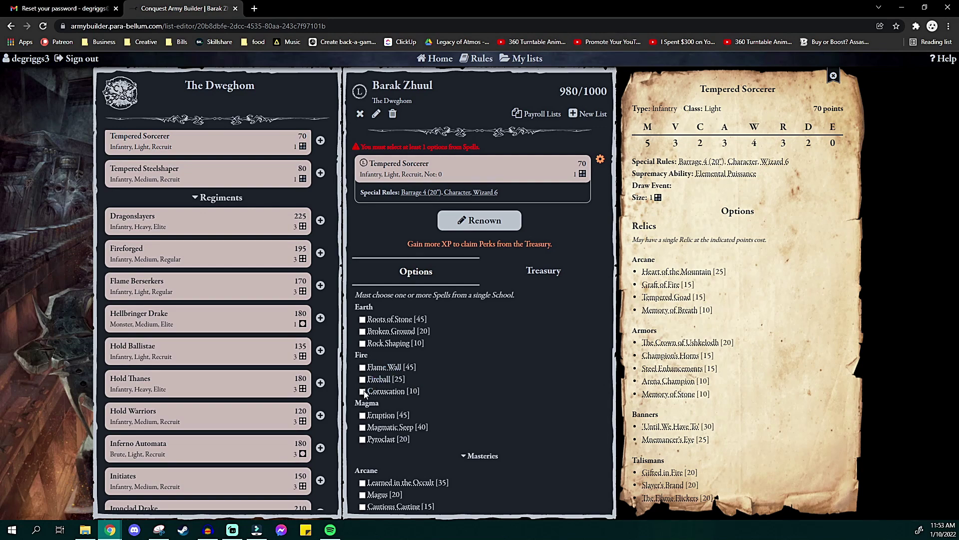
{"action": "left_click", "coordinate": [386, 390]}
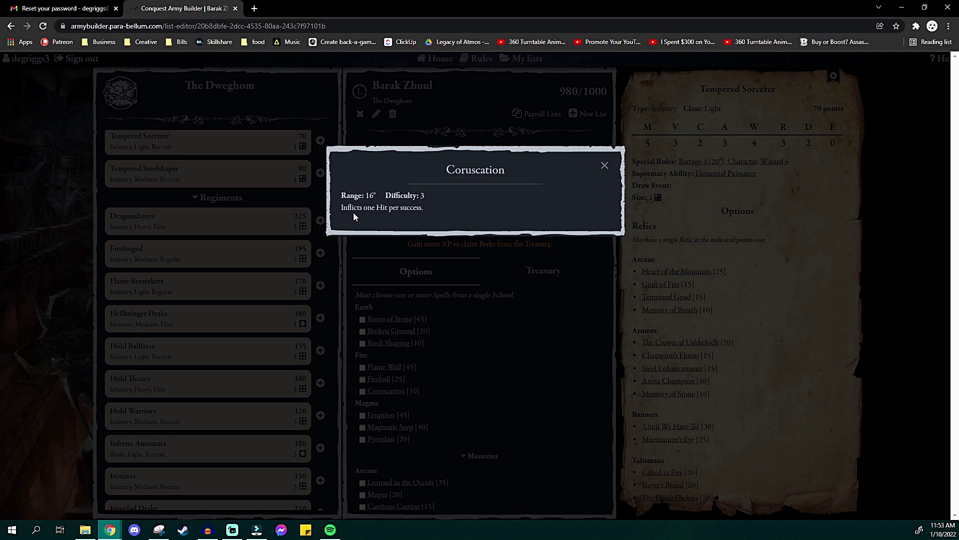
{"action": "left_click", "coordinate": [605, 165]}
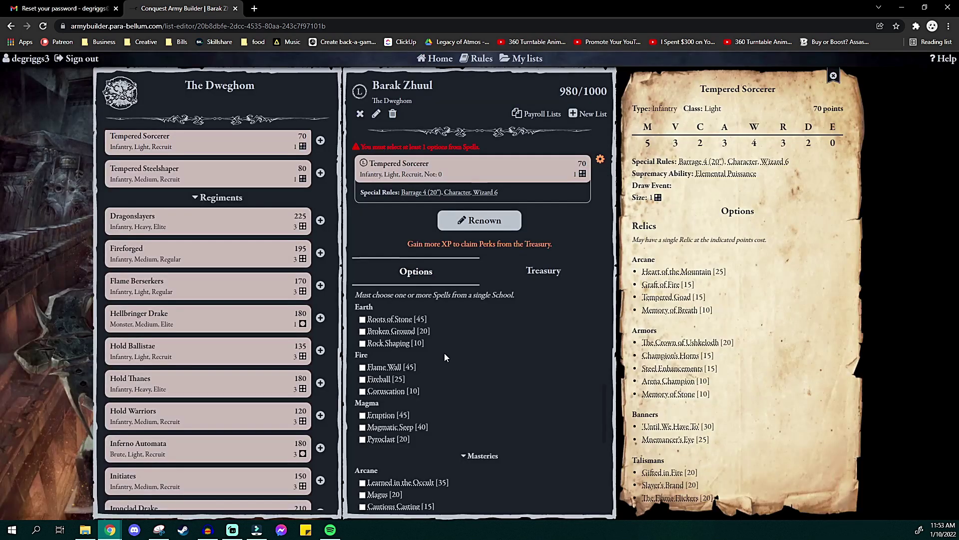
{"action": "left_click", "coordinate": [362, 391]}
Give the Tempered Sorcerer the Potent Scryer mastery, bringing the list to 1000/1000
{"action": "scroll", "coordinate": [448, 398], "scroll_direction": "down", "scroll_amount": 3}
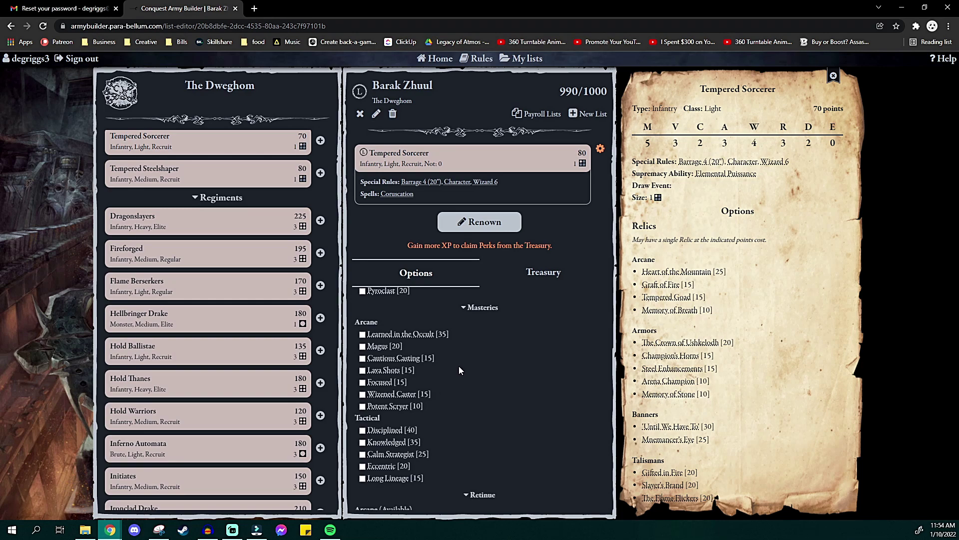
{"action": "left_click", "coordinate": [397, 406]}
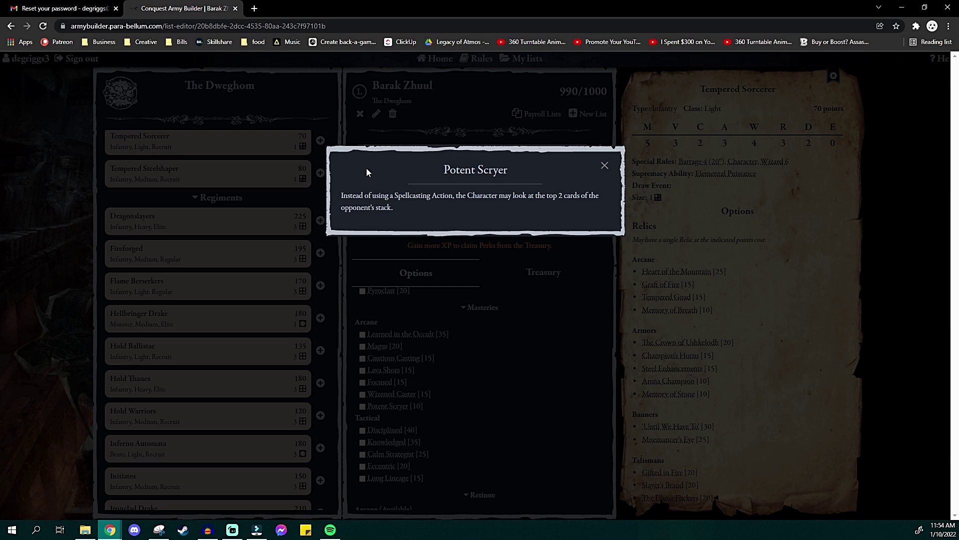
{"action": "left_click_drag", "start_coordinate": [364, 195], "coordinate": [401, 196]}
{"action": "left_click", "coordinate": [400, 196]}
{"action": "left_click", "coordinate": [606, 168]}
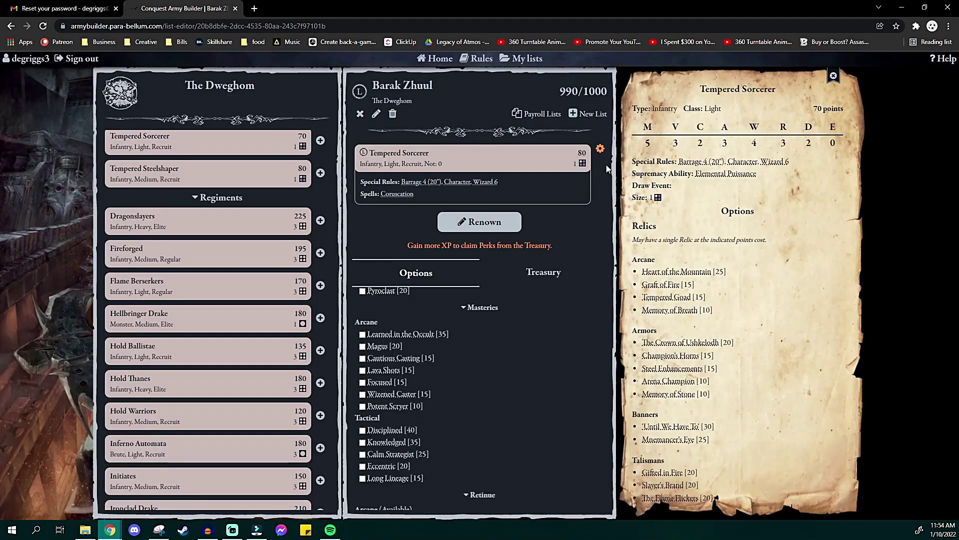
{"action": "left_click", "coordinate": [363, 407]}
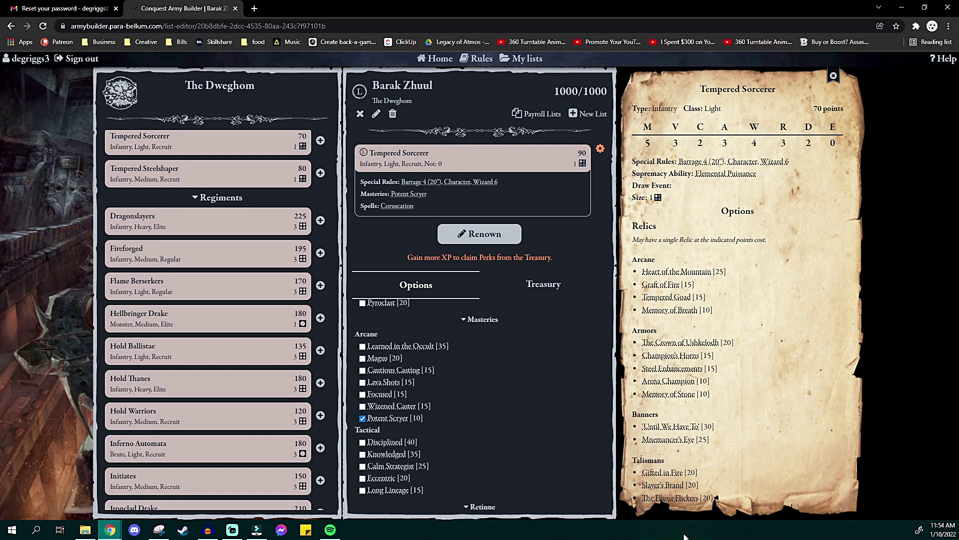
{"action": "scroll", "coordinate": [507, 359], "scroll_direction": "up", "scroll_amount": 5}
{"action": "left_click", "coordinate": [600, 148]}
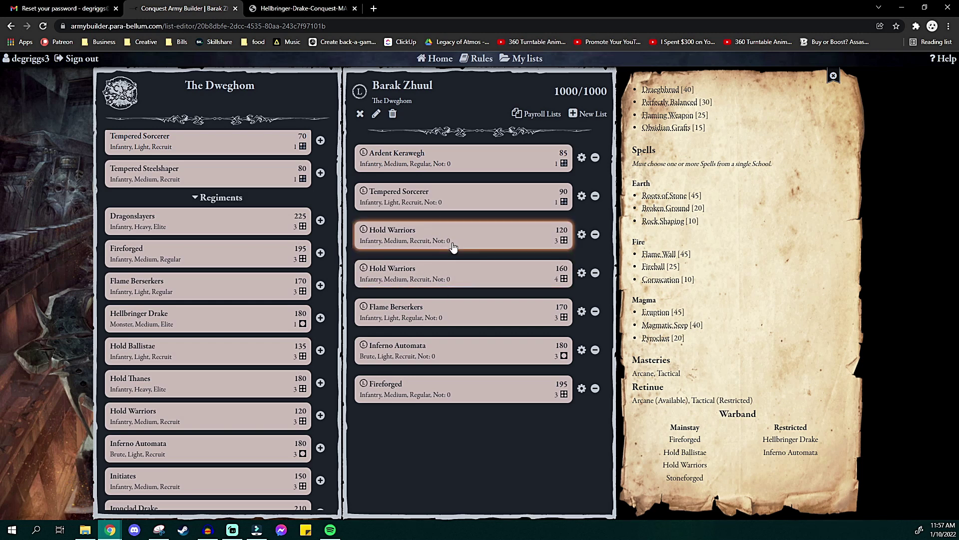
{"action": "left_click", "coordinate": [452, 160]}
{"action": "scroll", "coordinate": [699, 310], "scroll_direction": "down", "scroll_amount": 10}
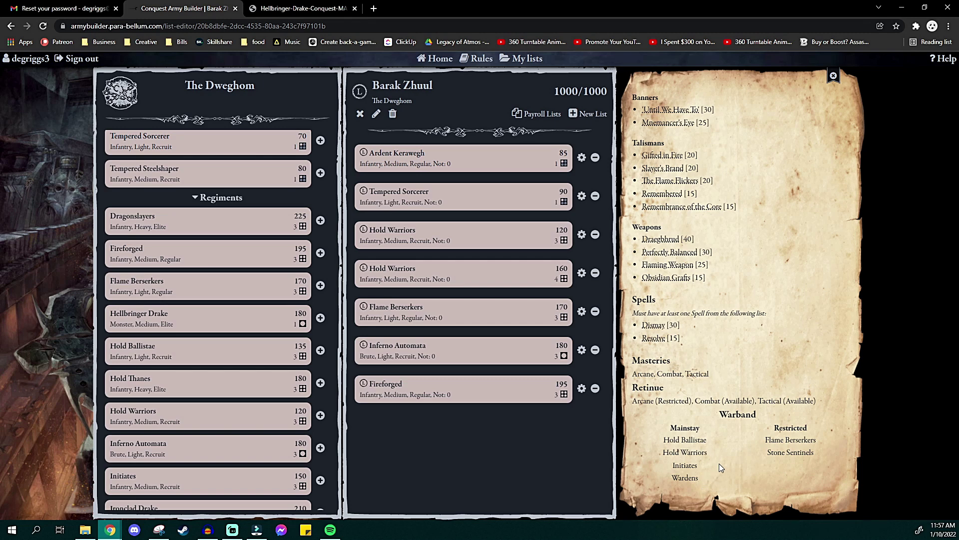
{"action": "left_click_drag", "start_coordinate": [768, 444], "coordinate": [820, 452]}
{"action": "left_click", "coordinate": [819, 452]}
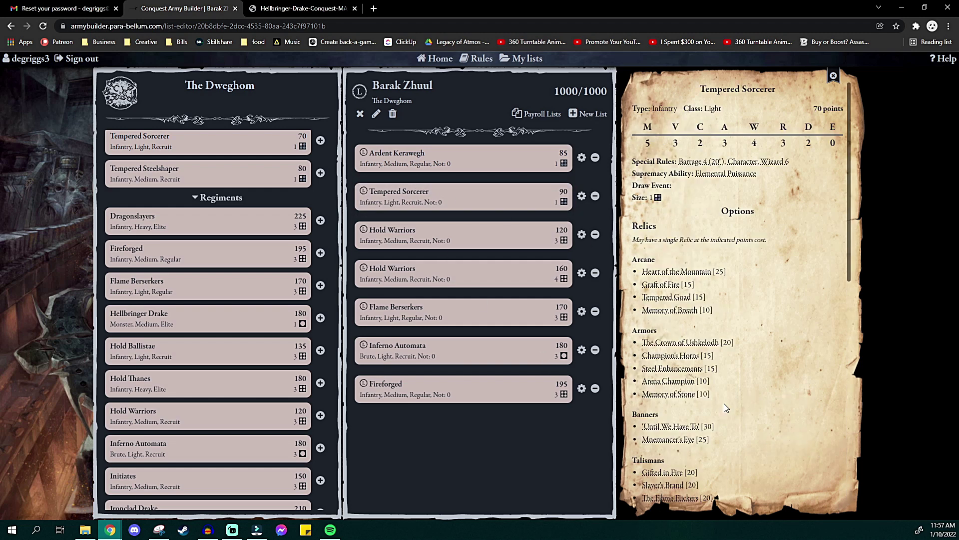
{"action": "scroll", "coordinate": [724, 407], "scroll_direction": "down", "scroll_amount": 10}
{"action": "left_click_drag", "start_coordinate": [765, 439], "coordinate": [822, 447]}
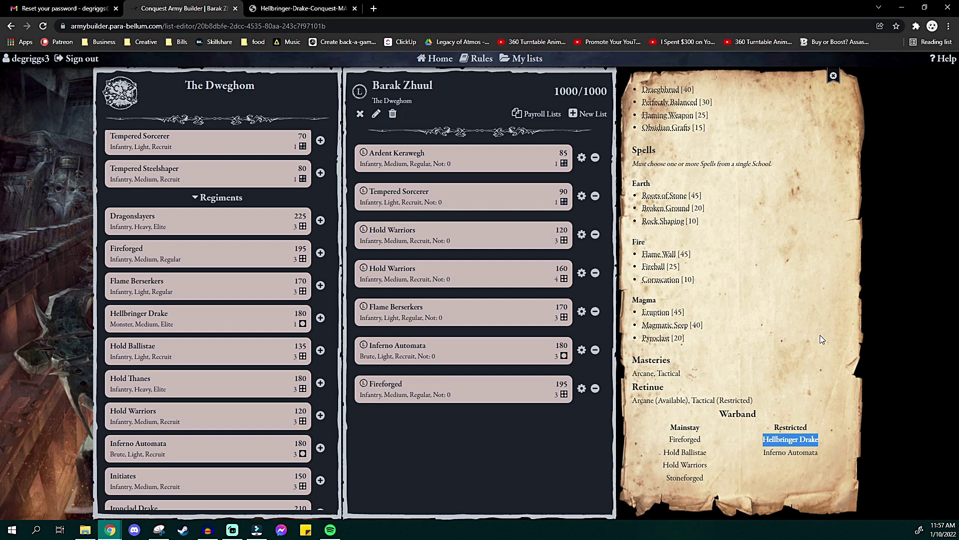
{"action": "left_click", "coordinate": [295, 8]}
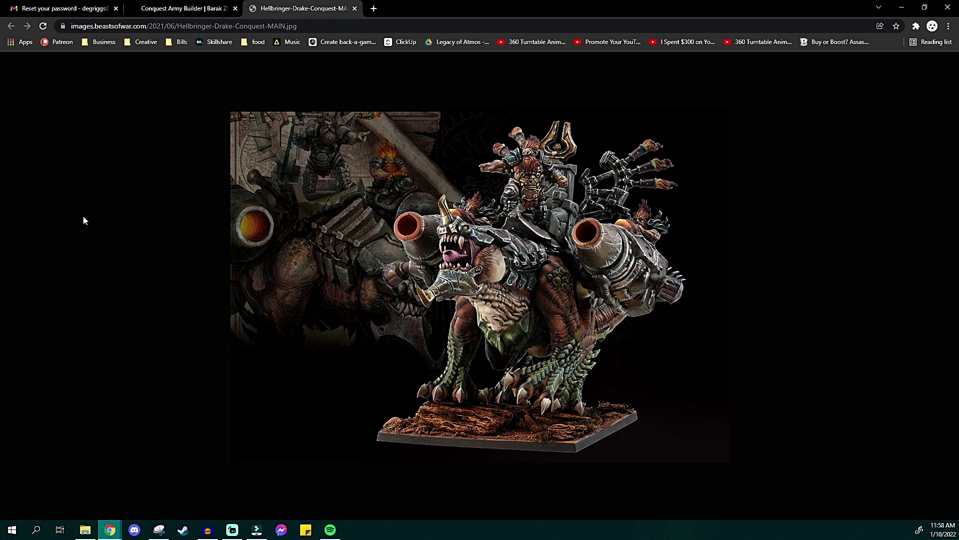
{"action": "left_click", "coordinate": [150, 8]}
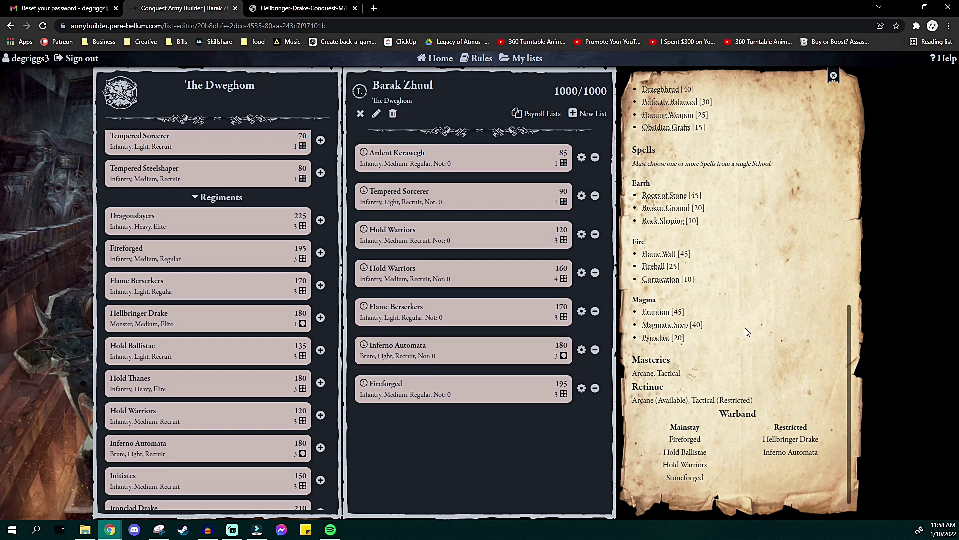
{"action": "scroll", "coordinate": [696, 374], "scroll_direction": "up", "scroll_amount": 10}
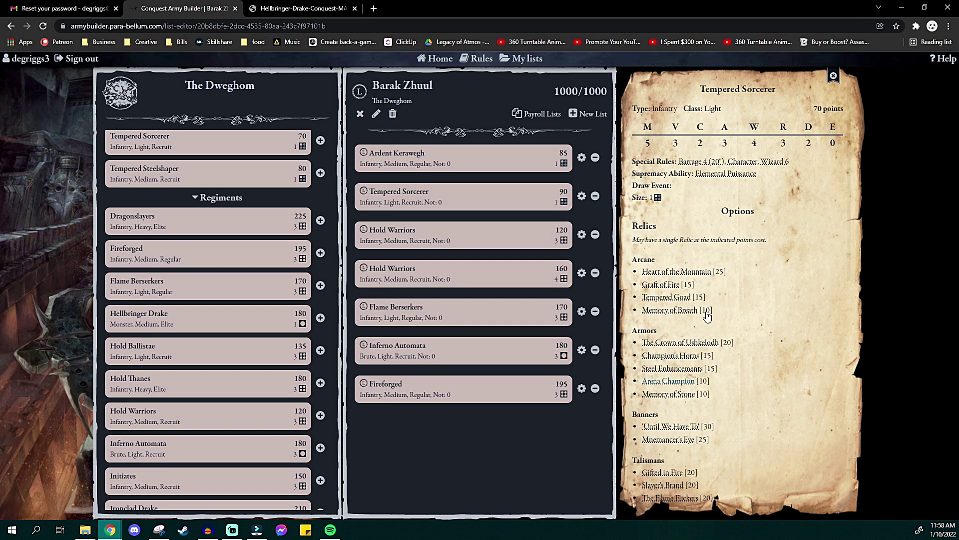
{"action": "scroll", "coordinate": [717, 383], "scroll_direction": "down", "scroll_amount": 1}
{"action": "scroll", "coordinate": [717, 382], "scroll_direction": "down", "scroll_amount": 6}
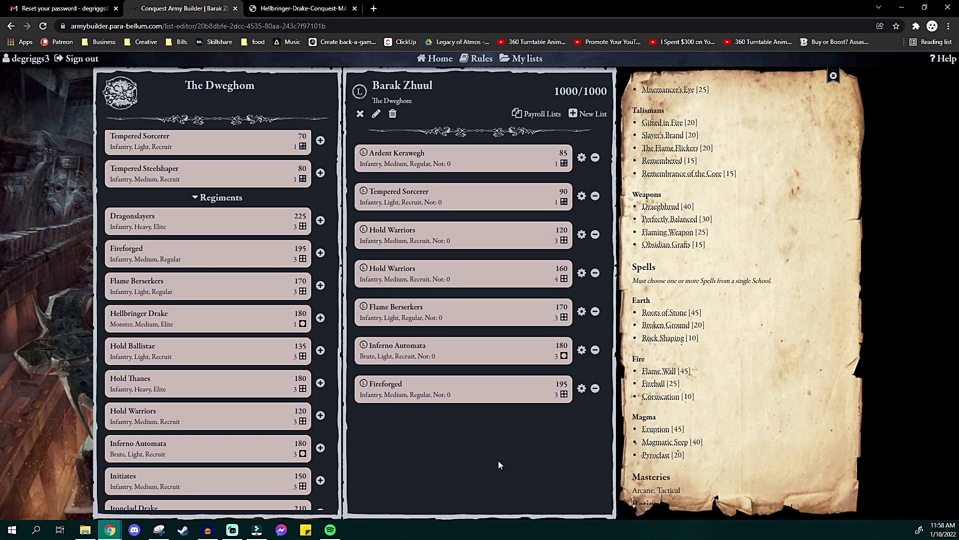